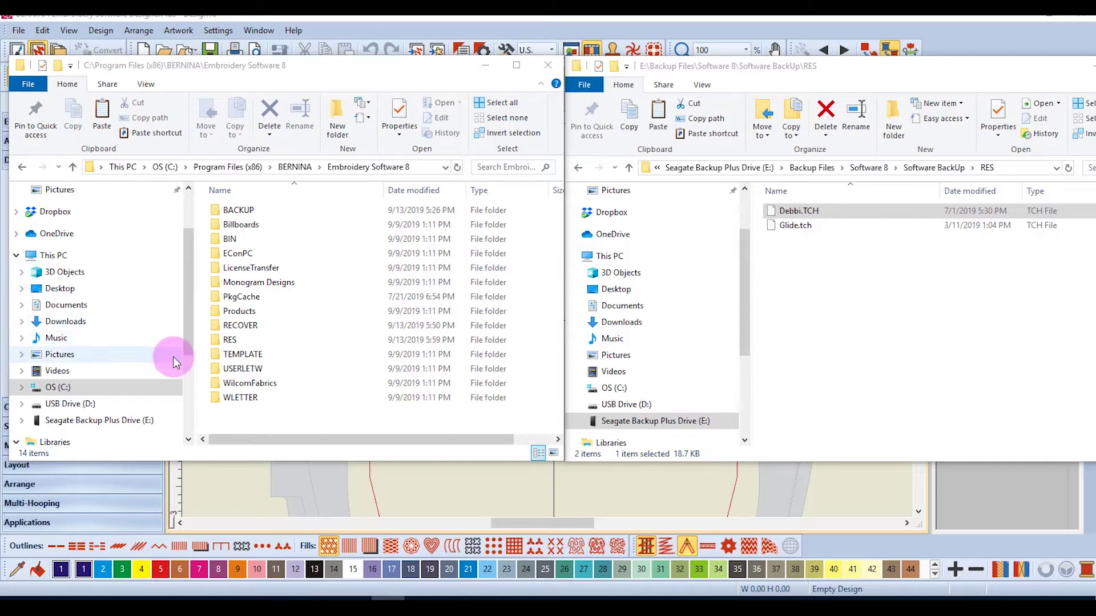
# Copy My Designs from the Embroidery library, then open Software BackUp on the backup drive
pyautogui.moveTo(187, 348); pyautogui.dragTo(193, 424)
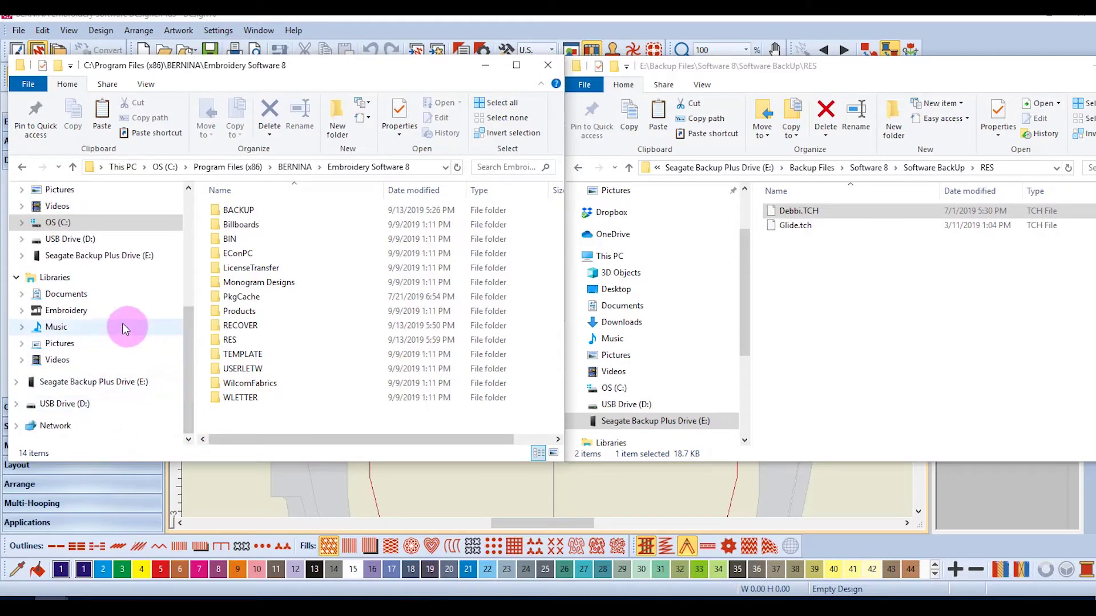
pyautogui.click(80, 311)
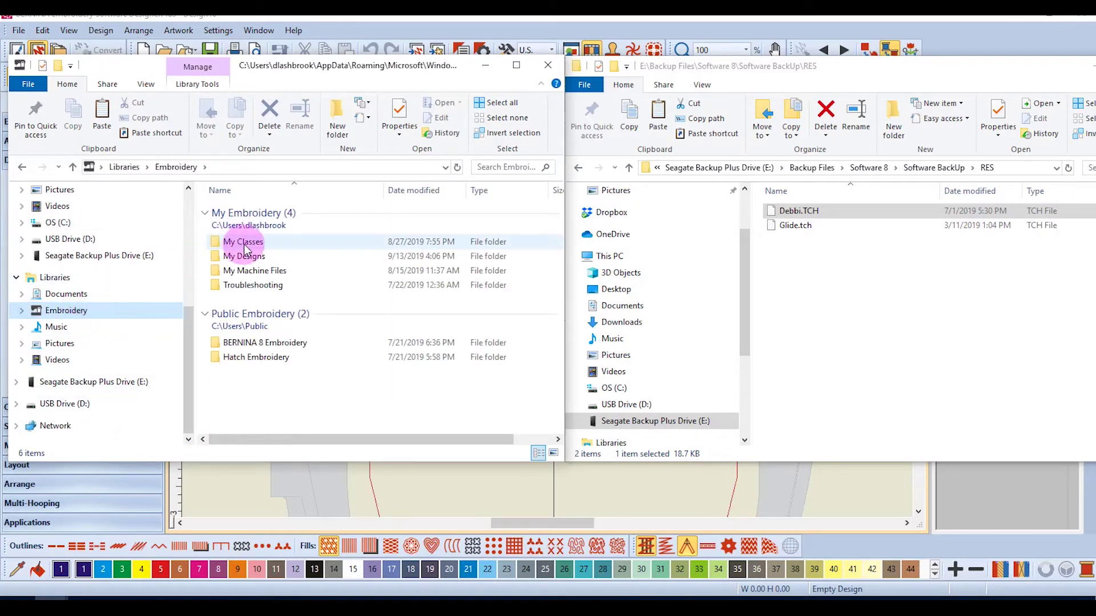
pyautogui.click(254, 258)
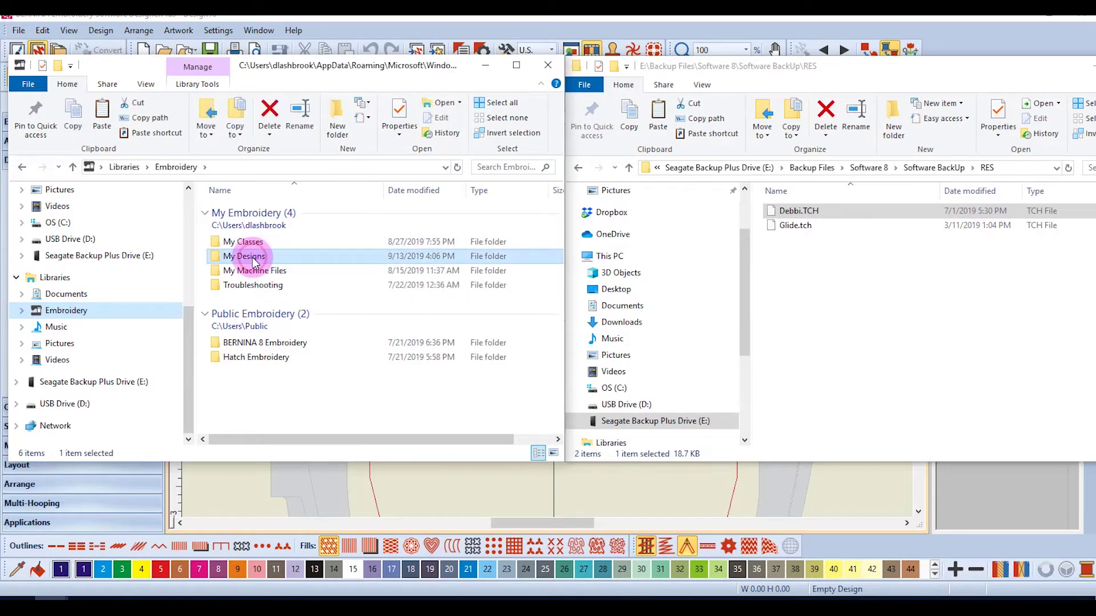
pyautogui.rightClick(254, 260)
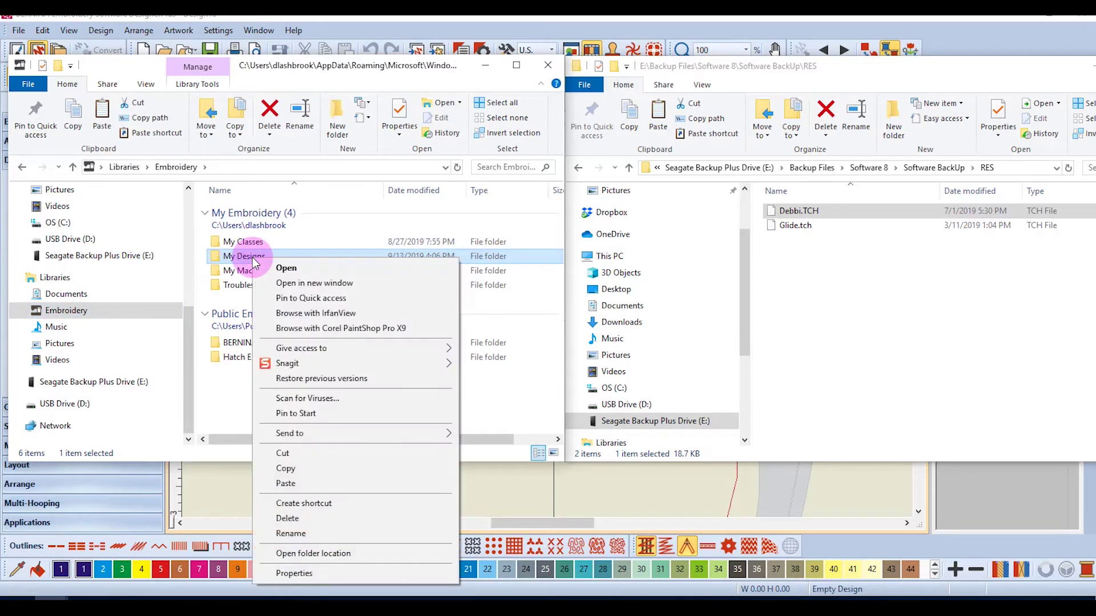
pyautogui.click(305, 468)
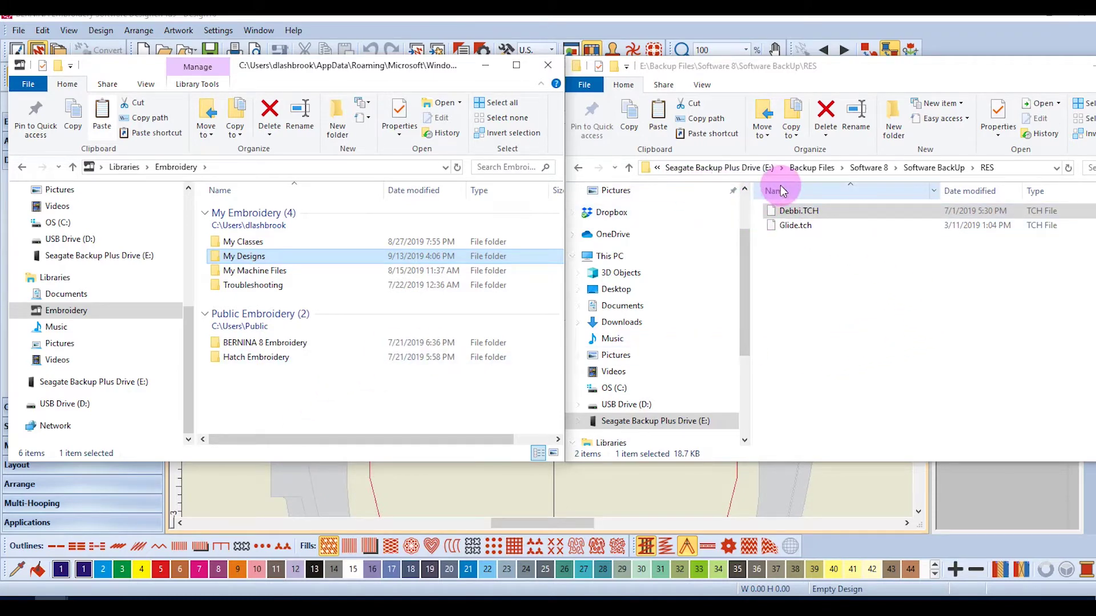
pyautogui.hotkey('alt', 'Up')
pyautogui.hotkey('alt', 'Up')
pyautogui.doubleClick(838, 426)
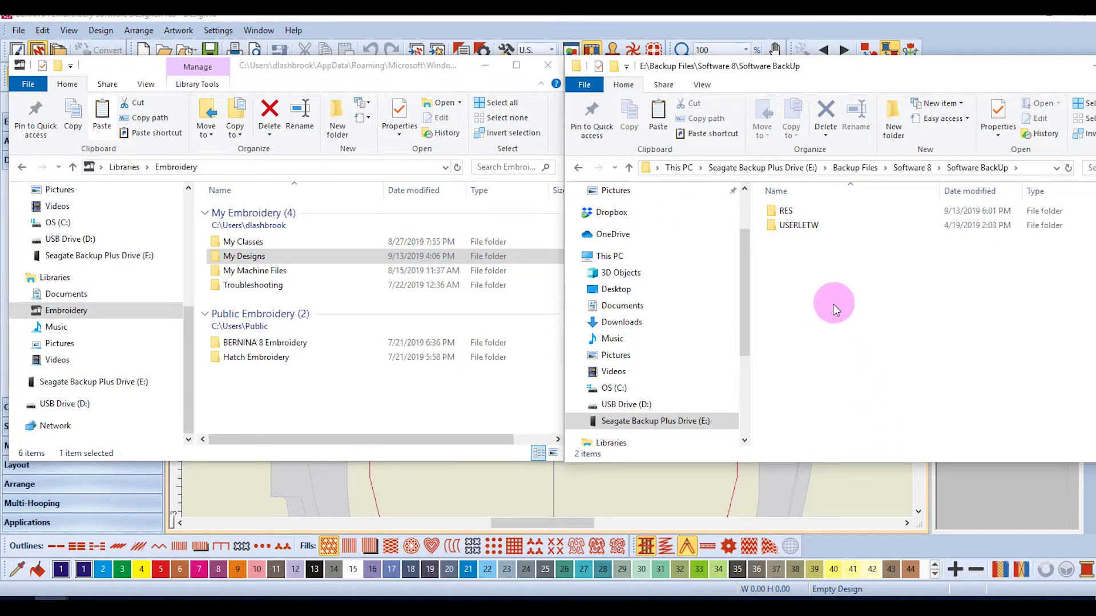
# Paste My Designs (1,356 items) into the Software BackUp folder
pyautogui.rightClick(816, 291)
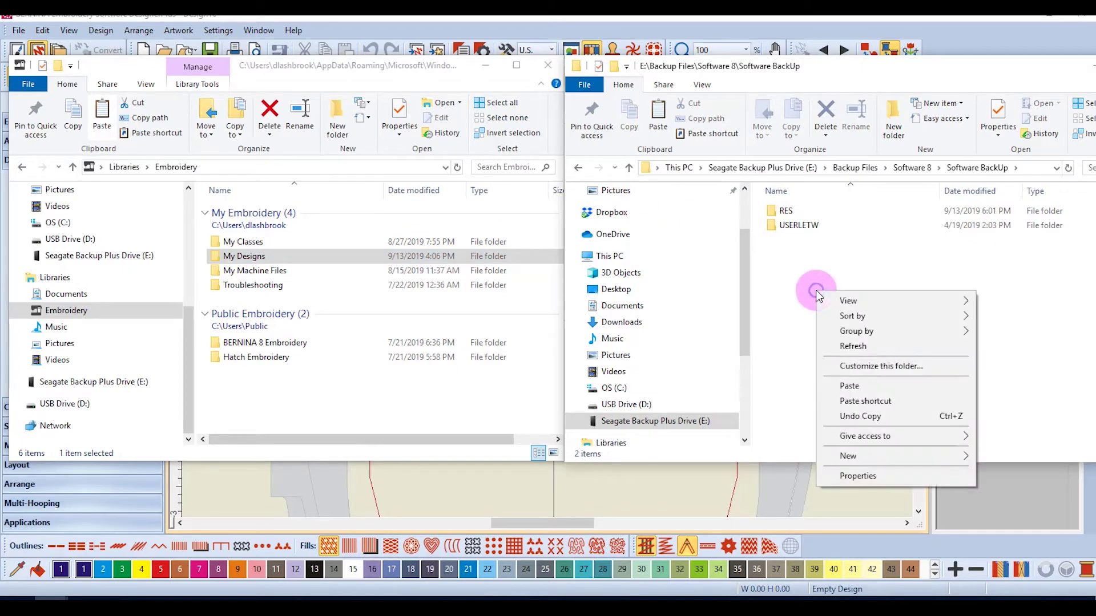
pyautogui.click(847, 386)
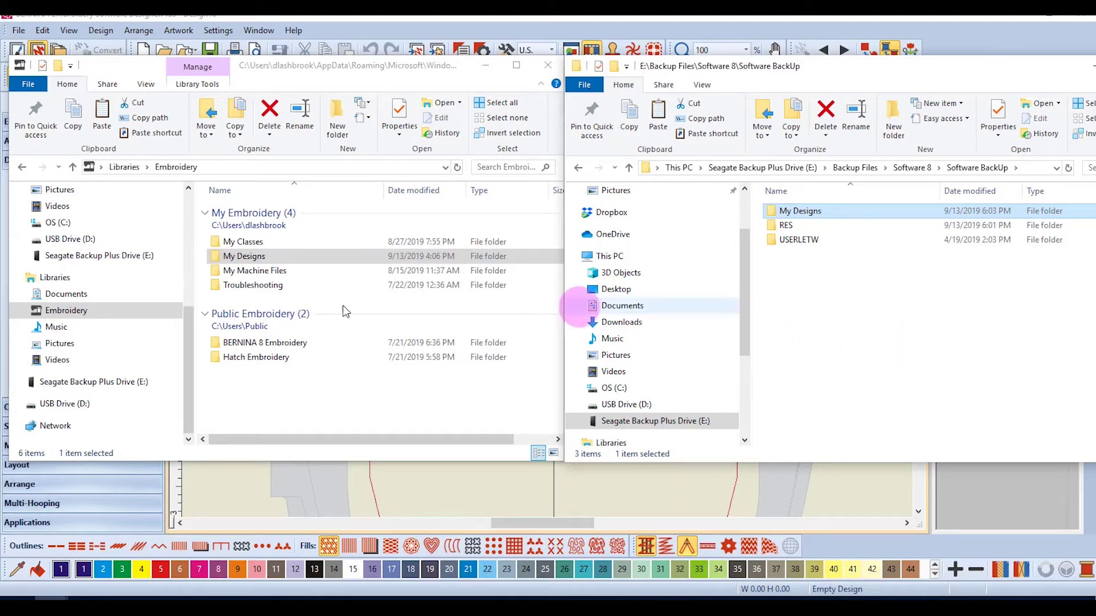
# In the left window, browse the C: drive to Program Files (x86)
pyautogui.click(184, 387)
pyautogui.moveTo(184, 387); pyautogui.dragTo(184, 359)
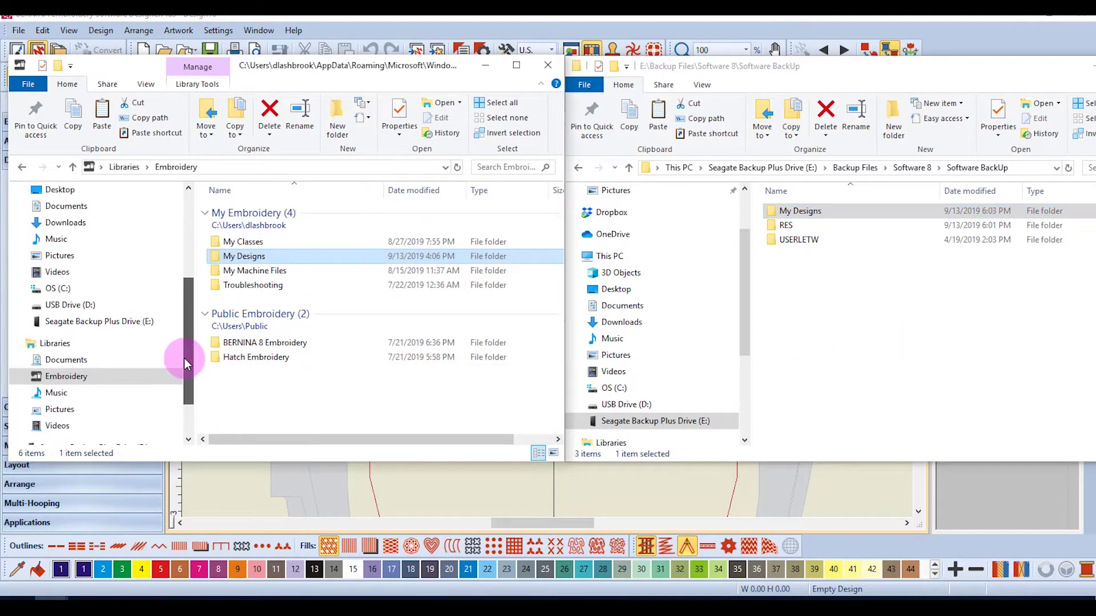
pyautogui.click(63, 290)
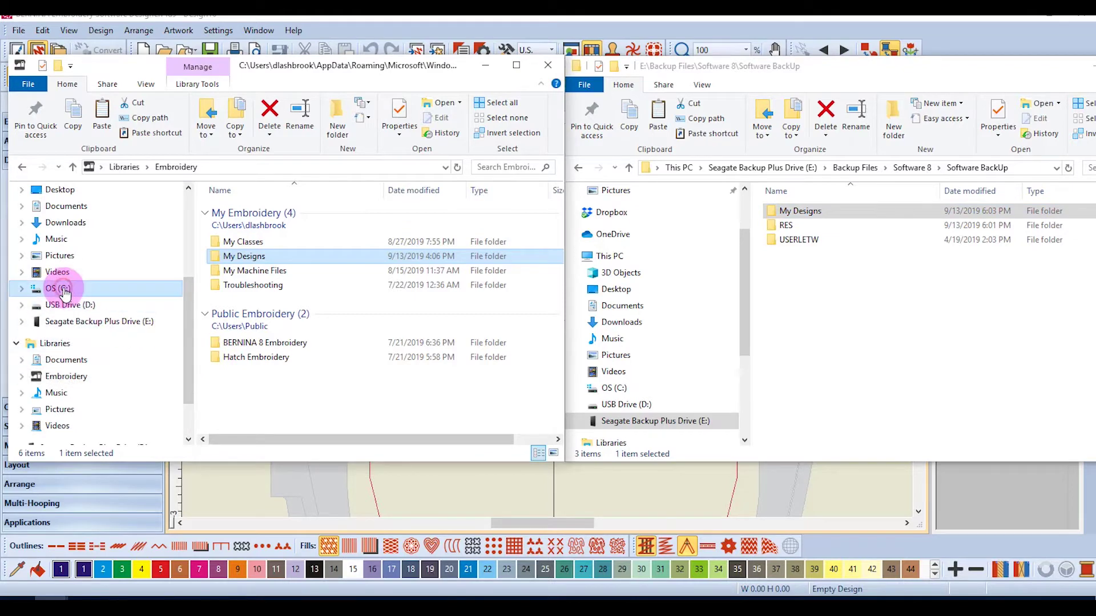
pyautogui.scroll(-1, 267, 289)
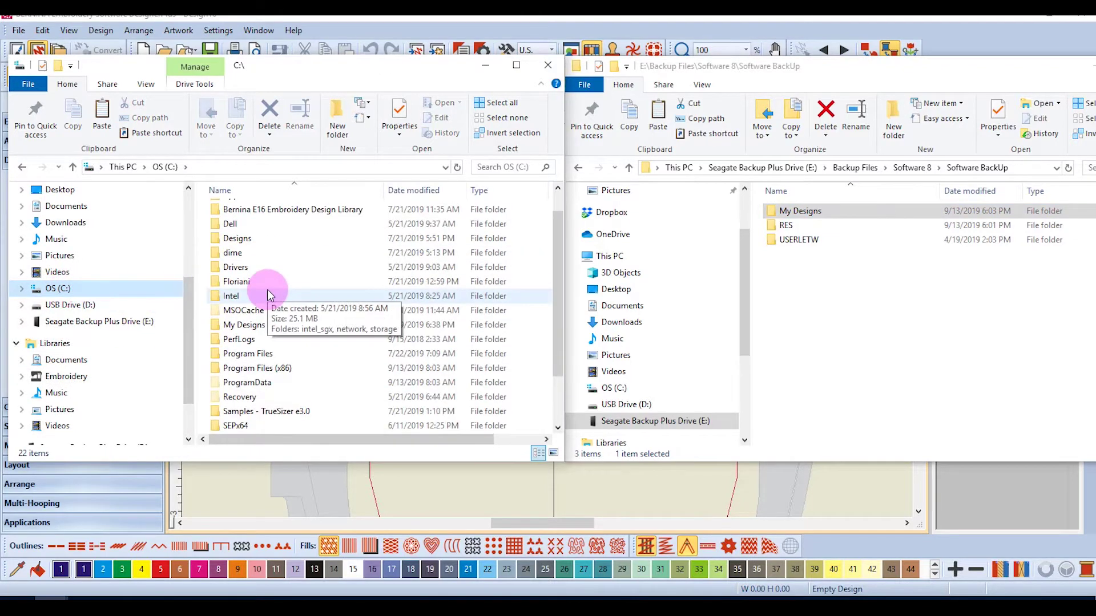
pyautogui.scroll(-2, 347, 299)
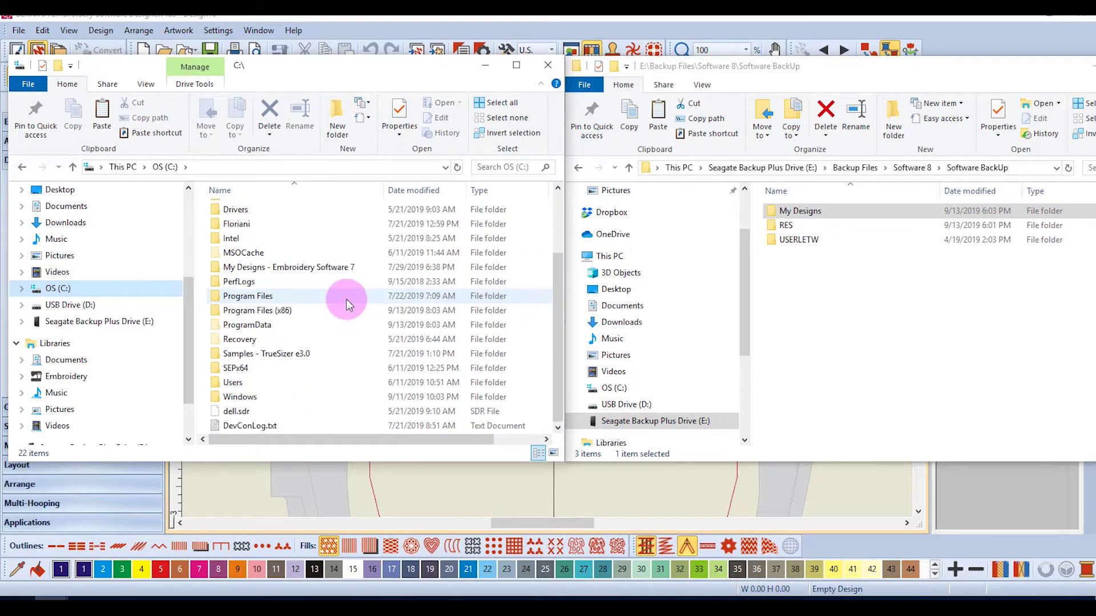
pyautogui.click(268, 309)
pyautogui.doubleClick(269, 309)
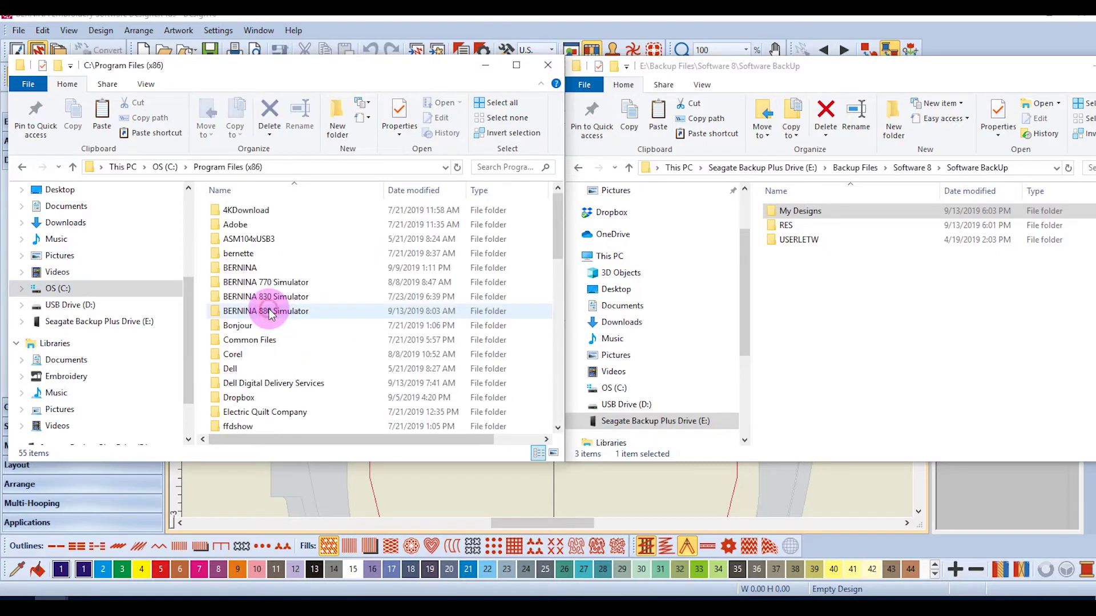
# Open BERNINA > Embroidery Software 8 > RES on the left and the backup RES folder on the right
pyautogui.doubleClick(250, 269)
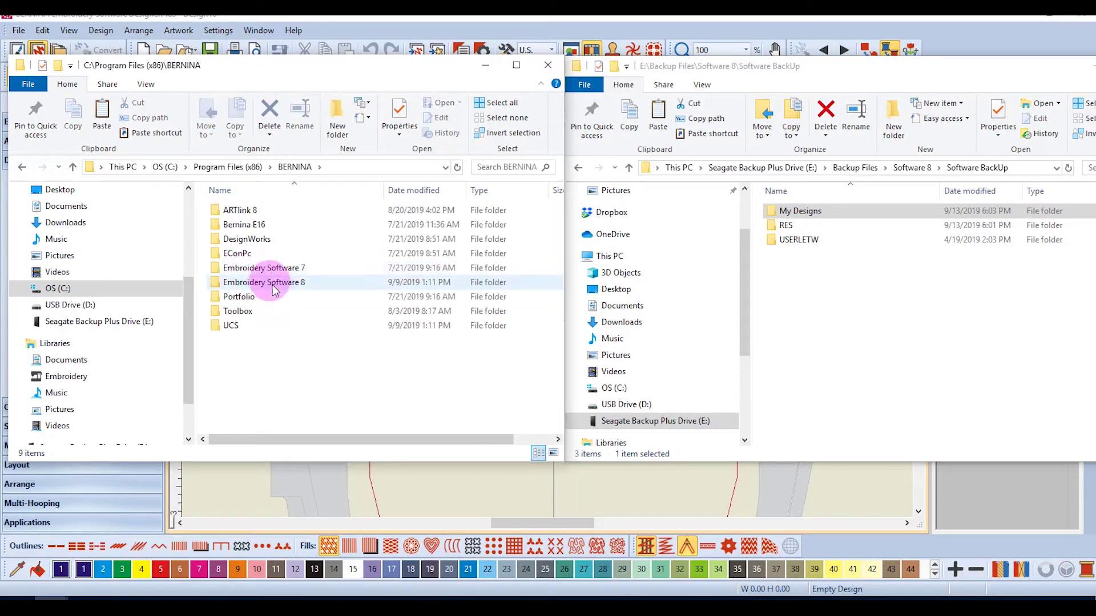
pyautogui.doubleClick(273, 284)
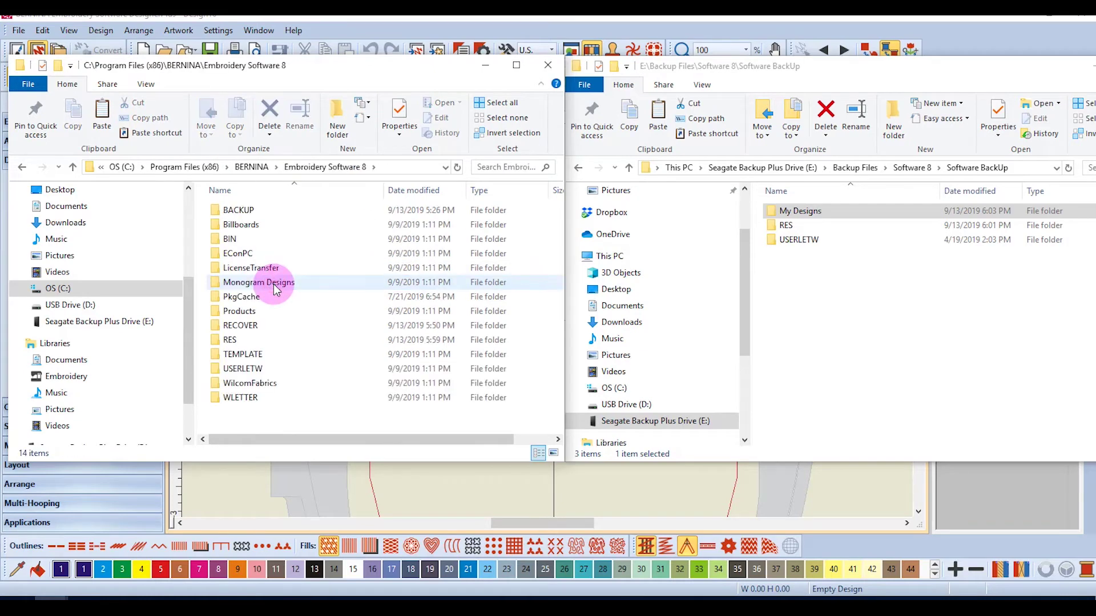
pyautogui.hscroll(1, 293, 252)
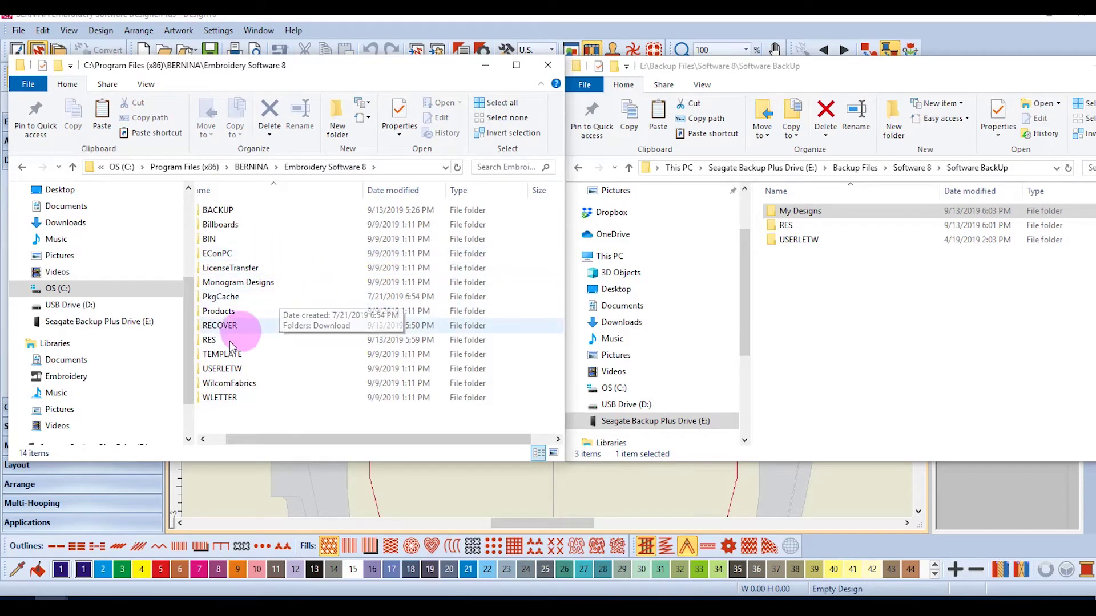
pyautogui.doubleClick(212, 343)
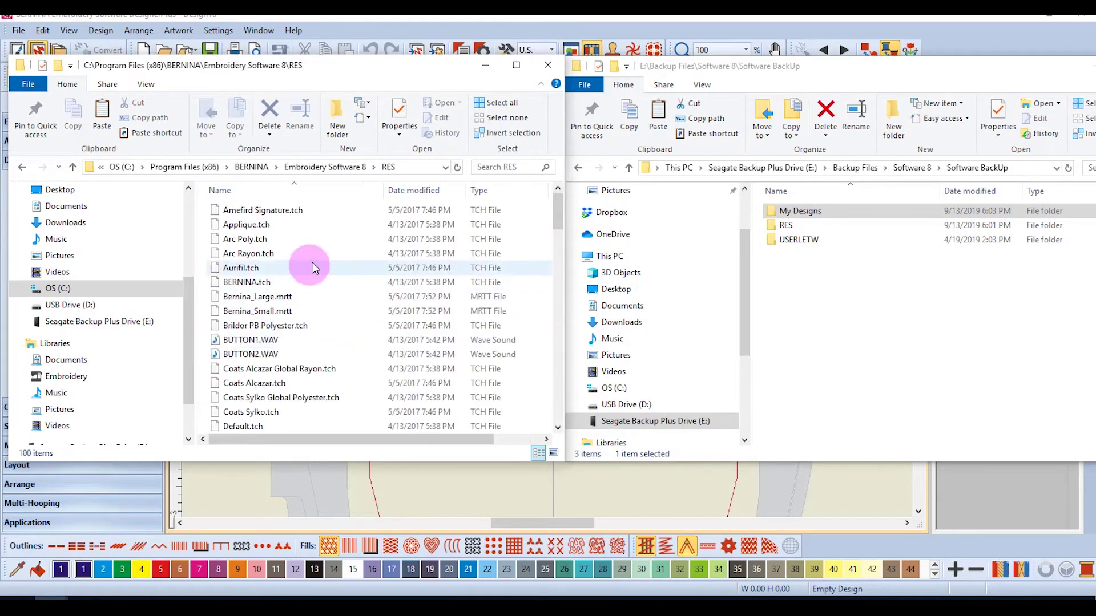
pyautogui.scroll(-3, 345, 253)
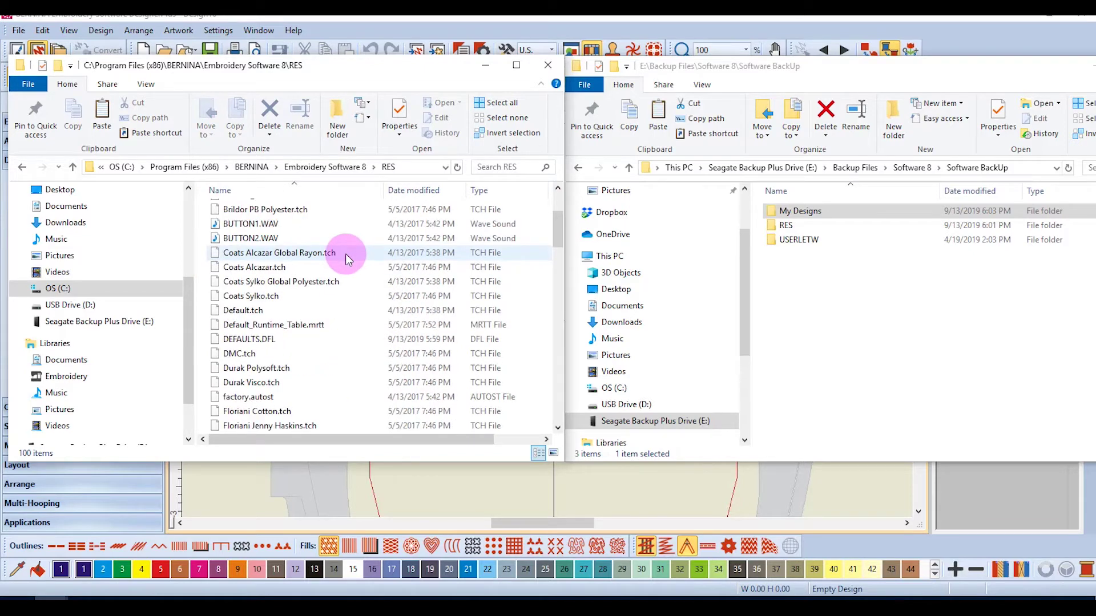
pyautogui.doubleClick(787, 226)
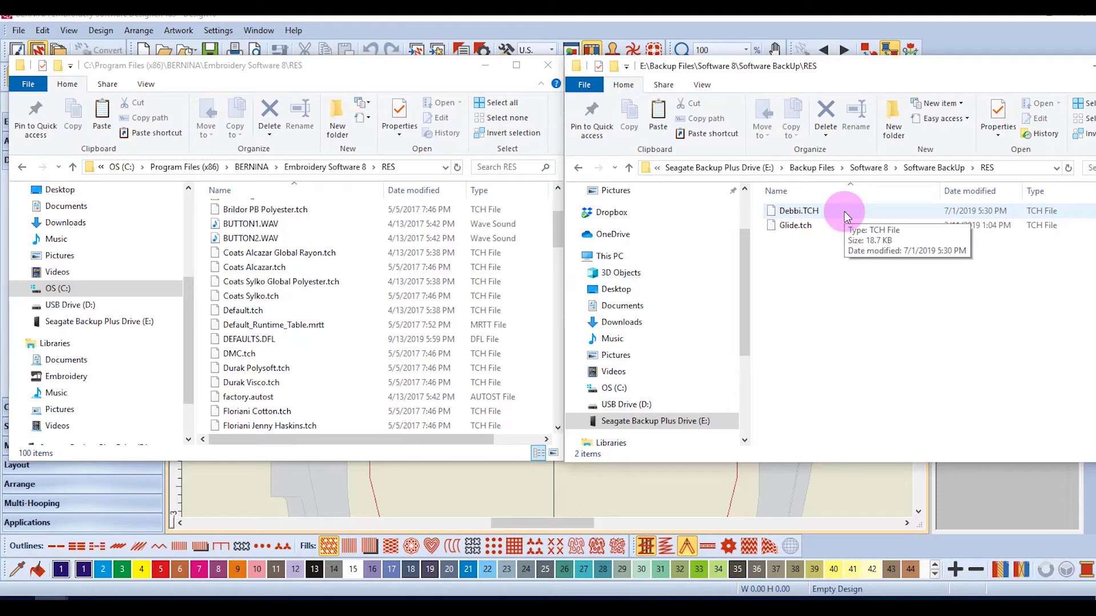
# Copy Debbi.TCH from the backup RES folder into the program's RES folder, making 101 items
pyautogui.rightClick(802, 213)
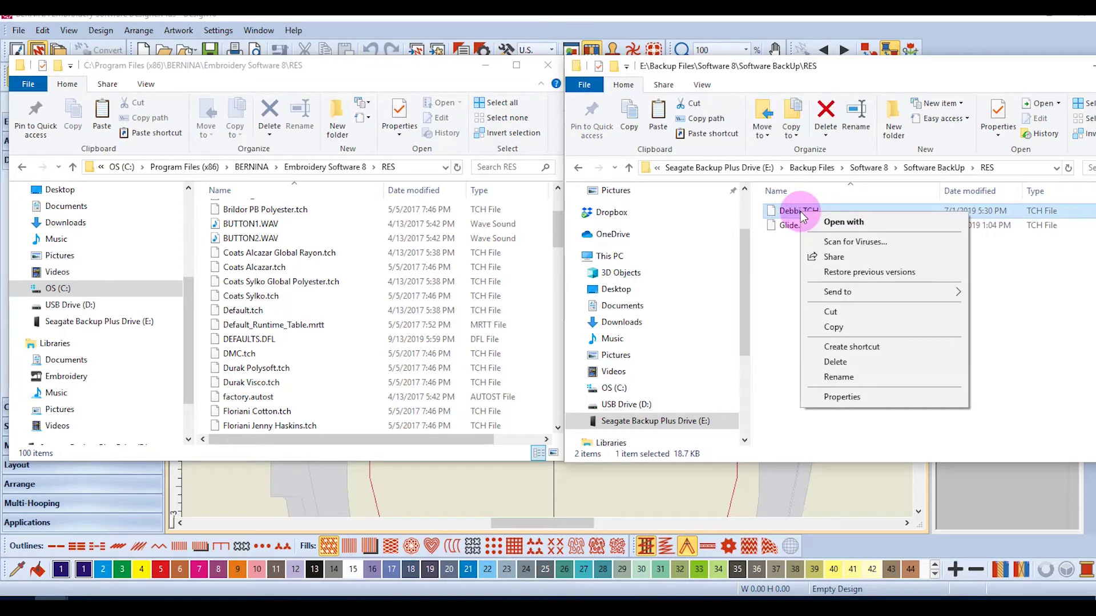
pyautogui.click(833, 326)
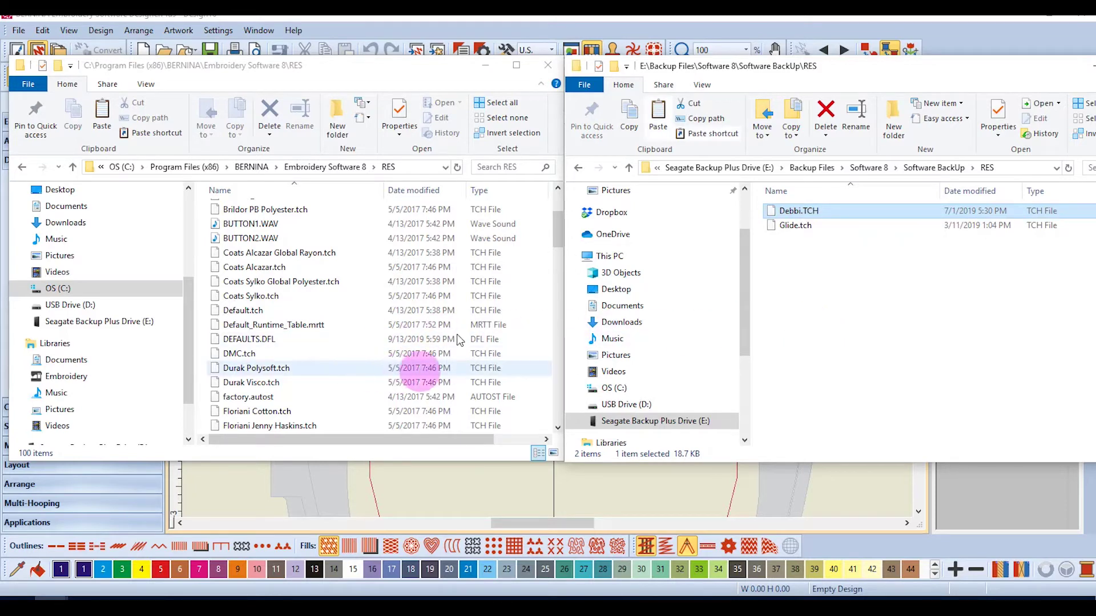
pyautogui.scroll(-7, 542, 308)
pyautogui.scroll(-15, 542, 308)
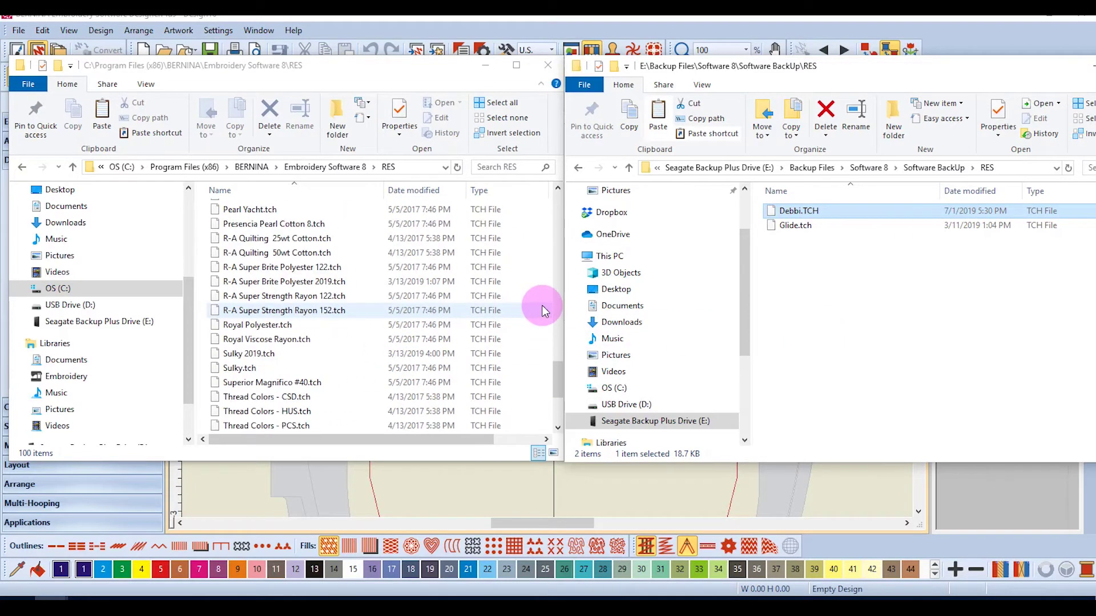
pyautogui.rightClick(528, 316)
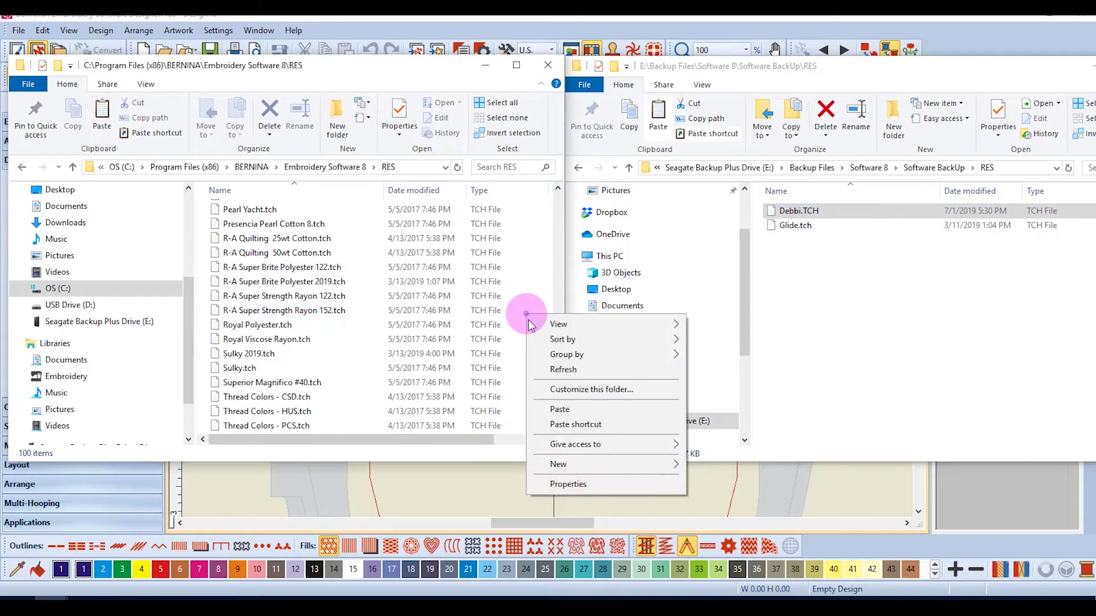
pyautogui.click(551, 410)
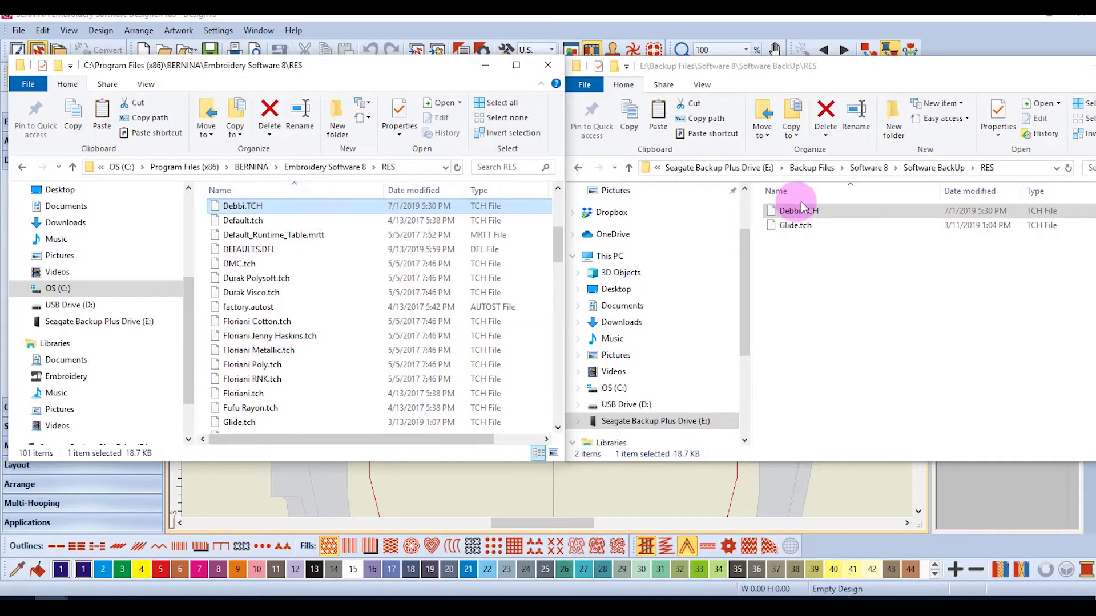
pyautogui.click(337, 210)
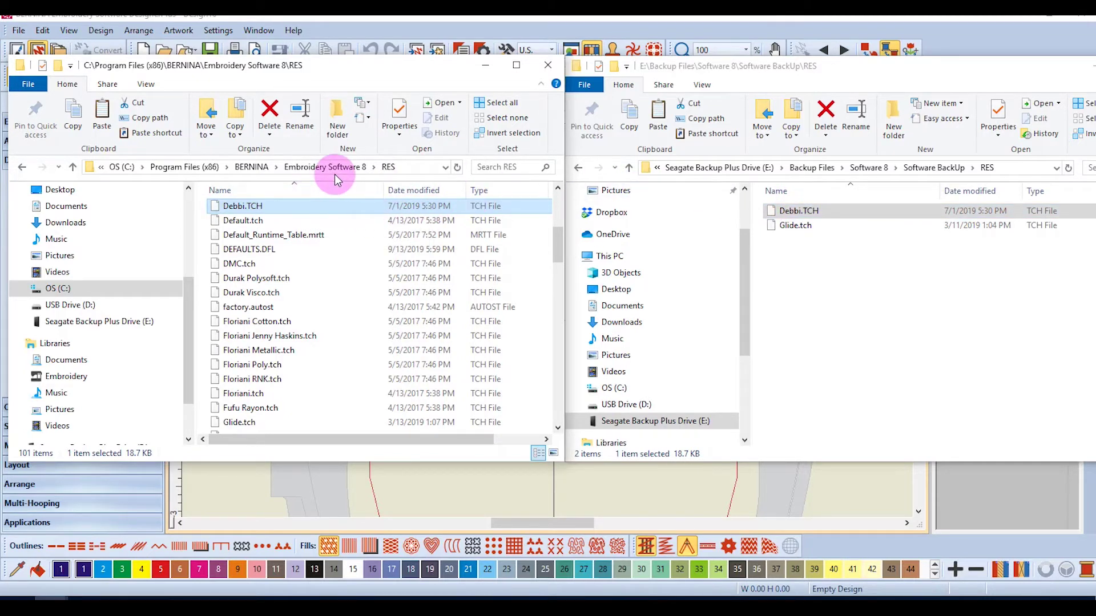
# Open the 16-item backup USERLETW folder beside the program's 33-item USERLETW folder
pyautogui.click(830, 212)
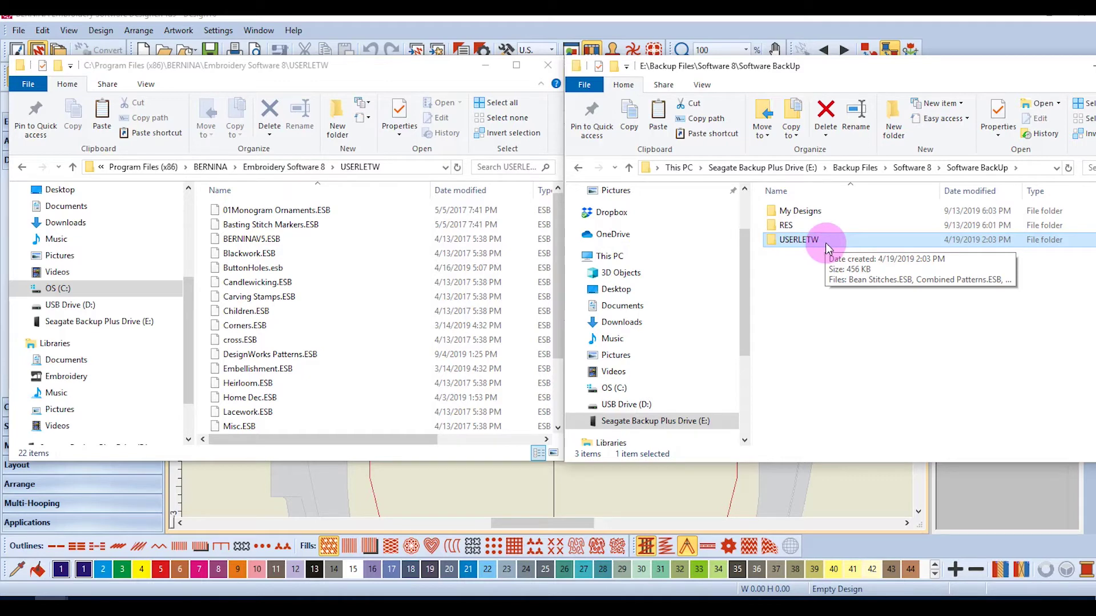
pyautogui.click(825, 242)
pyautogui.doubleClick(848, 241)
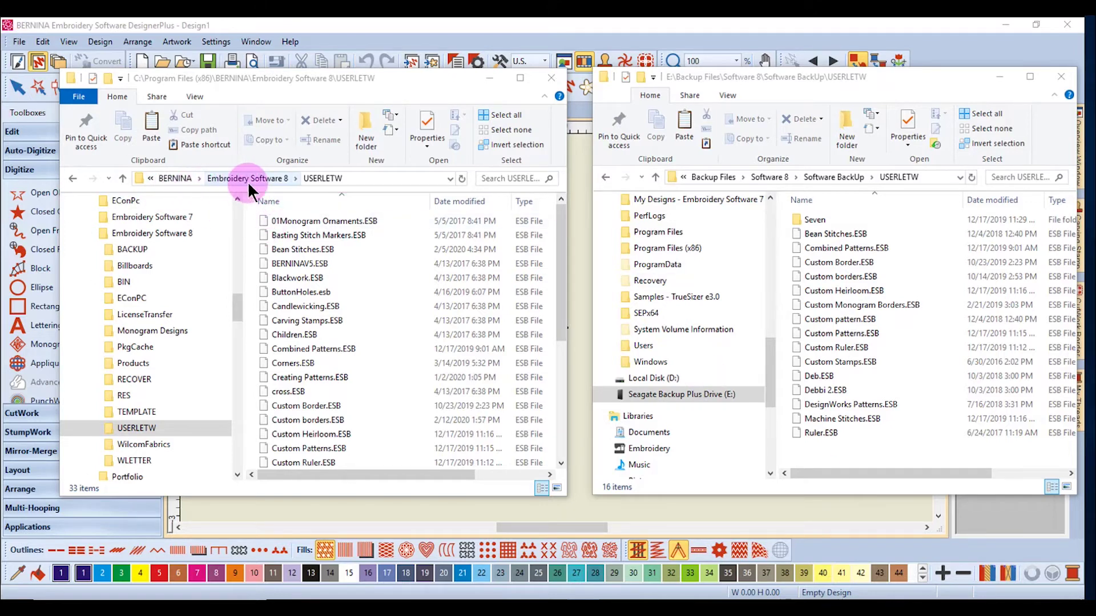
# Copy the Isacord Thread Chart, White Background Glide and White Background Template files from TEMPLATE
pyautogui.click(271, 177)
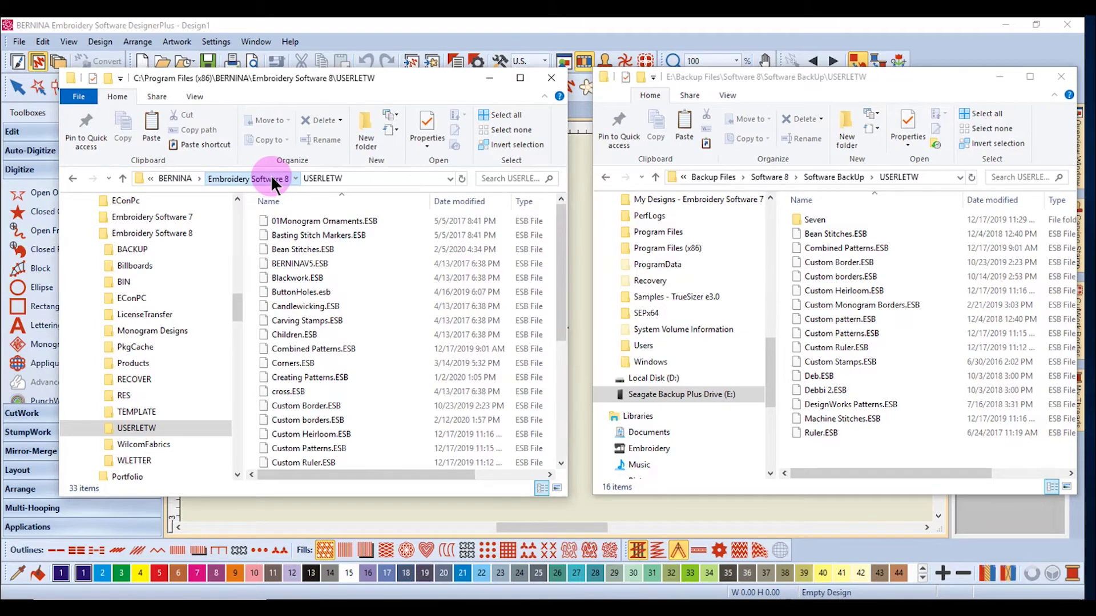
pyautogui.doubleClick(292, 362)
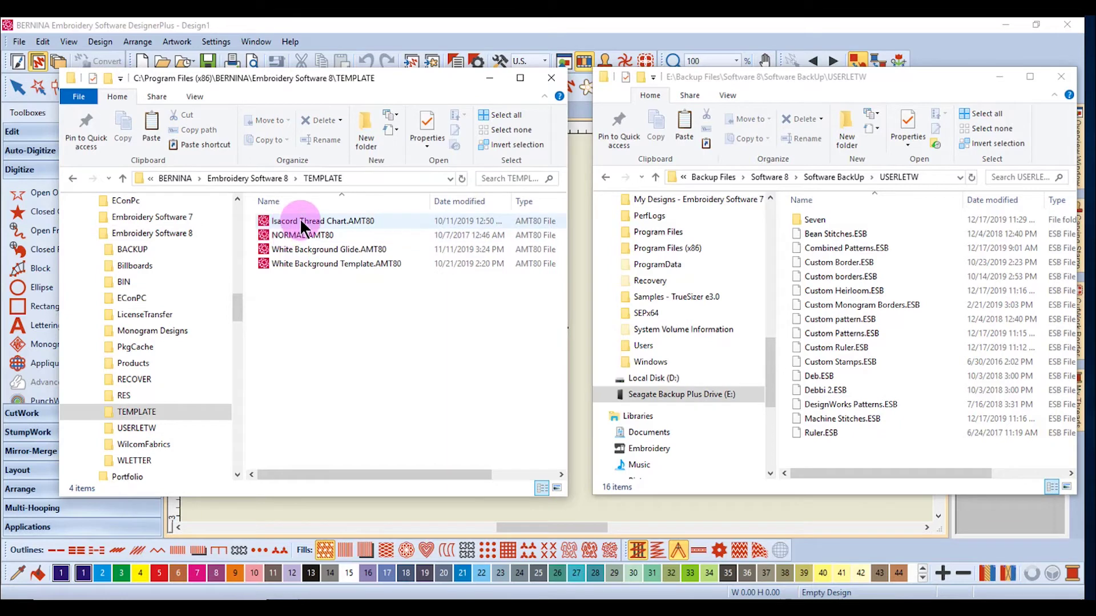
pyautogui.click(285, 222)
pyautogui.keyDown('ctrl'); pyautogui.click(297, 250); pyautogui.keyUp('ctrl')
pyautogui.keyDown('ctrl'); pyautogui.click(308, 264); pyautogui.keyUp('ctrl')
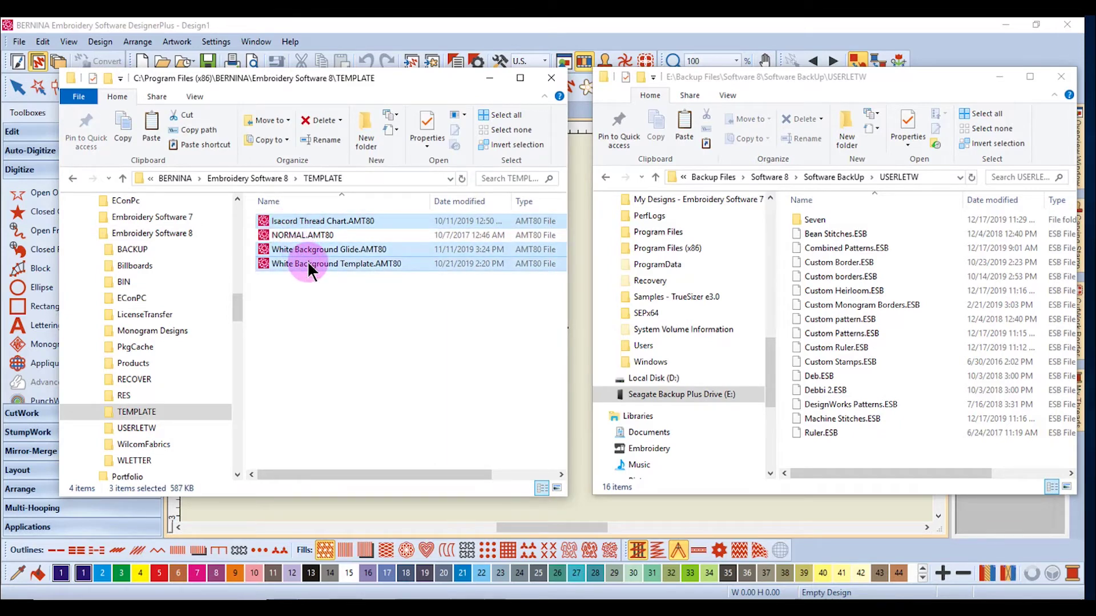
pyautogui.rightClick(307, 262)
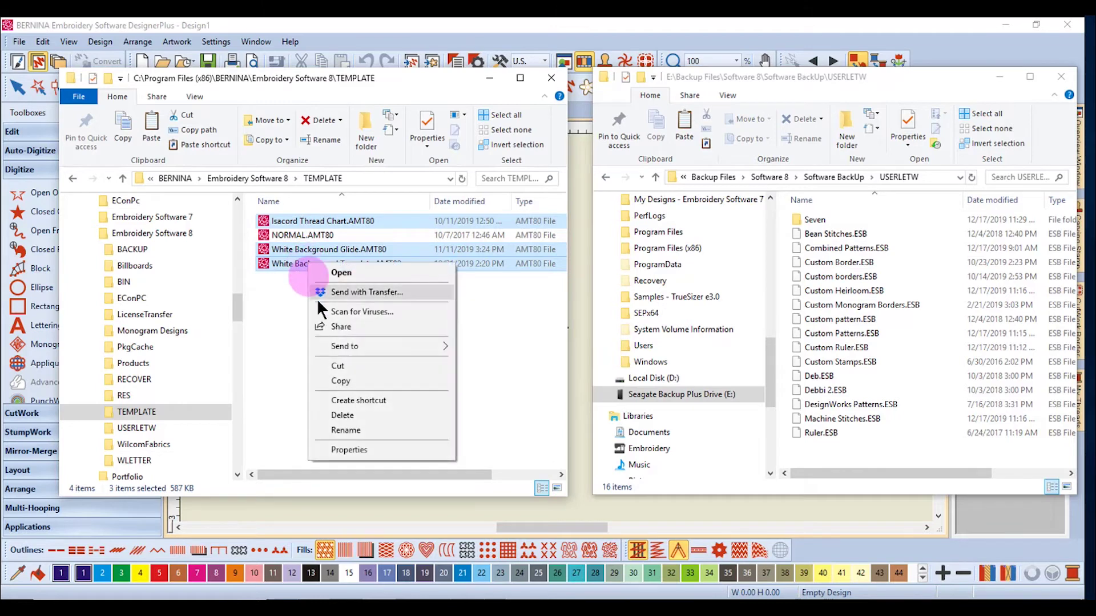
pyautogui.click(341, 381)
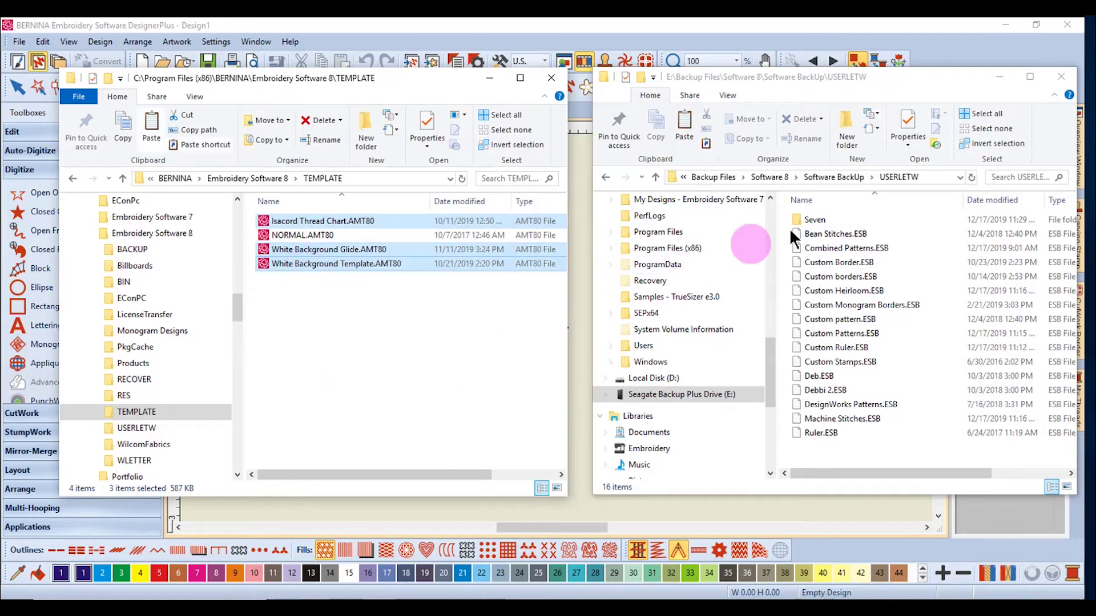
# Make a Templates folder in Software BackUp and paste the three AMT80 templates into it
pyautogui.click(828, 177)
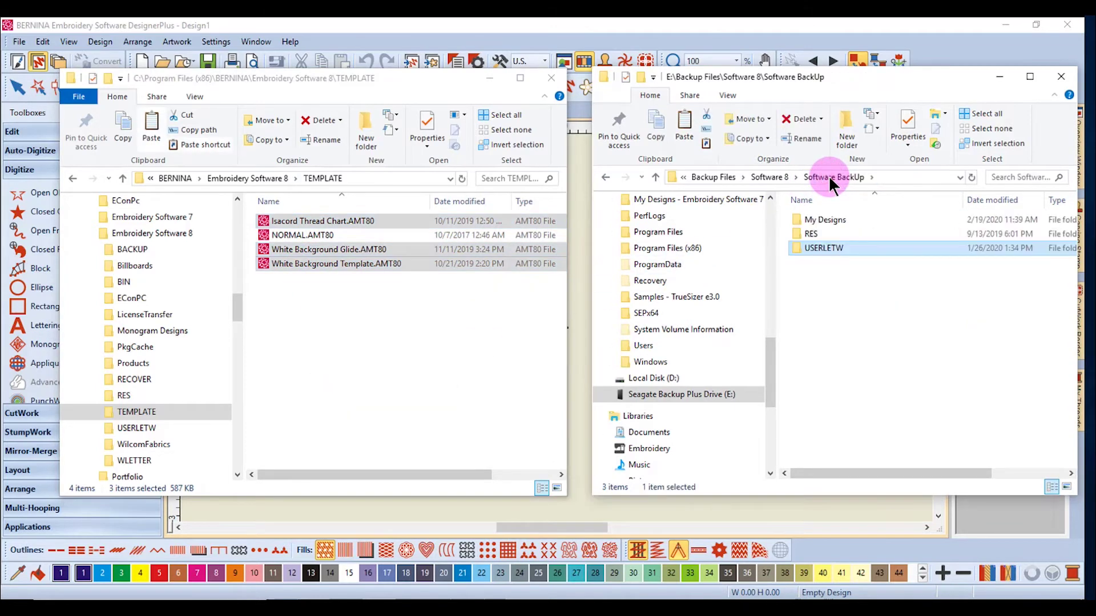
pyautogui.click(843, 123)
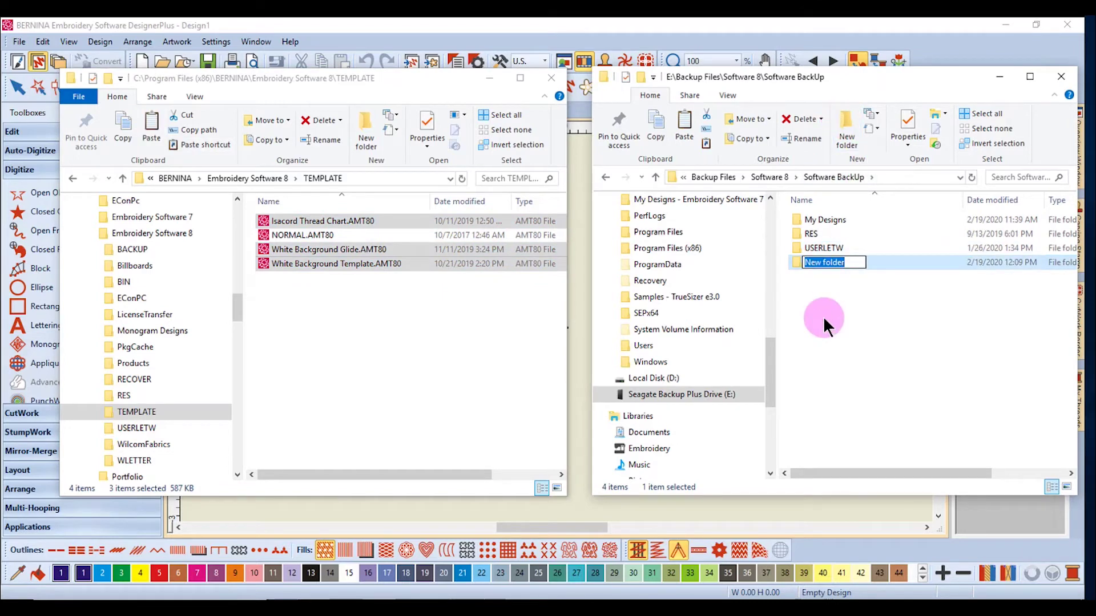
pyautogui.write('Templates')
pyautogui.press('Return')
pyautogui.doubleClick(826, 262)
pyautogui.rightClick(824, 260)
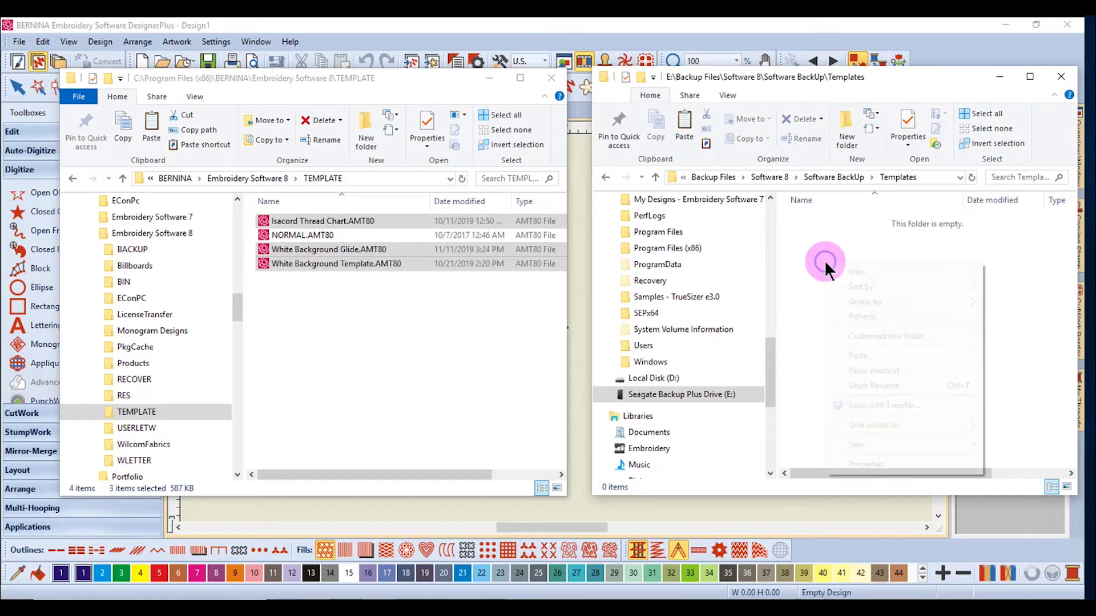
pyautogui.click(868, 354)
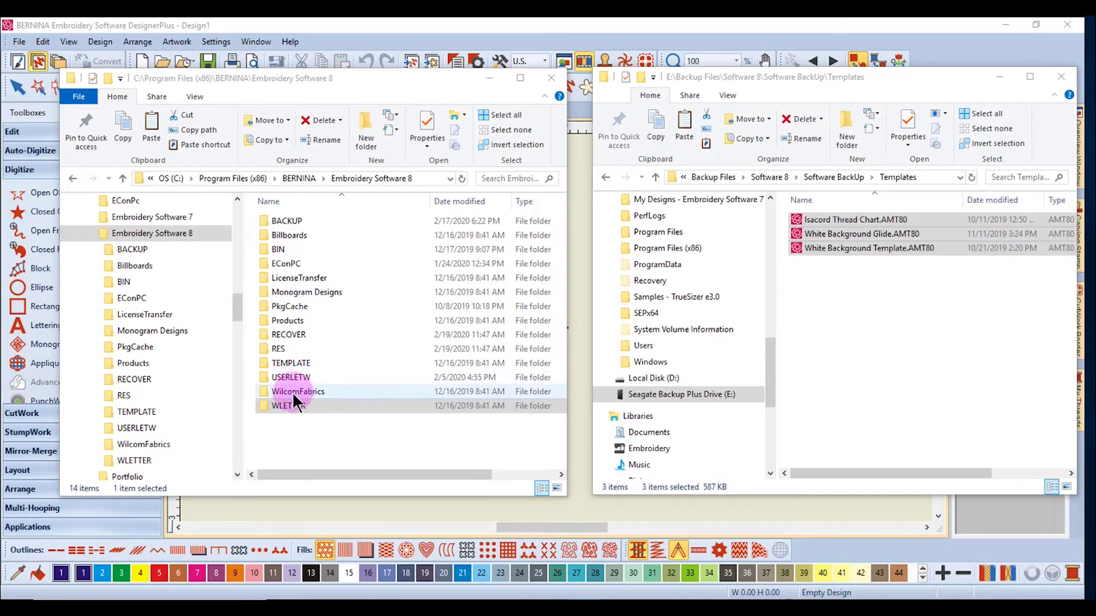
# Copy USRHOOPS.DSC from the program's RES folder into Software BackUp, which then holds 5 items
pyautogui.doubleClick(280, 349)
pyautogui.scroll(-20, 376, 326)
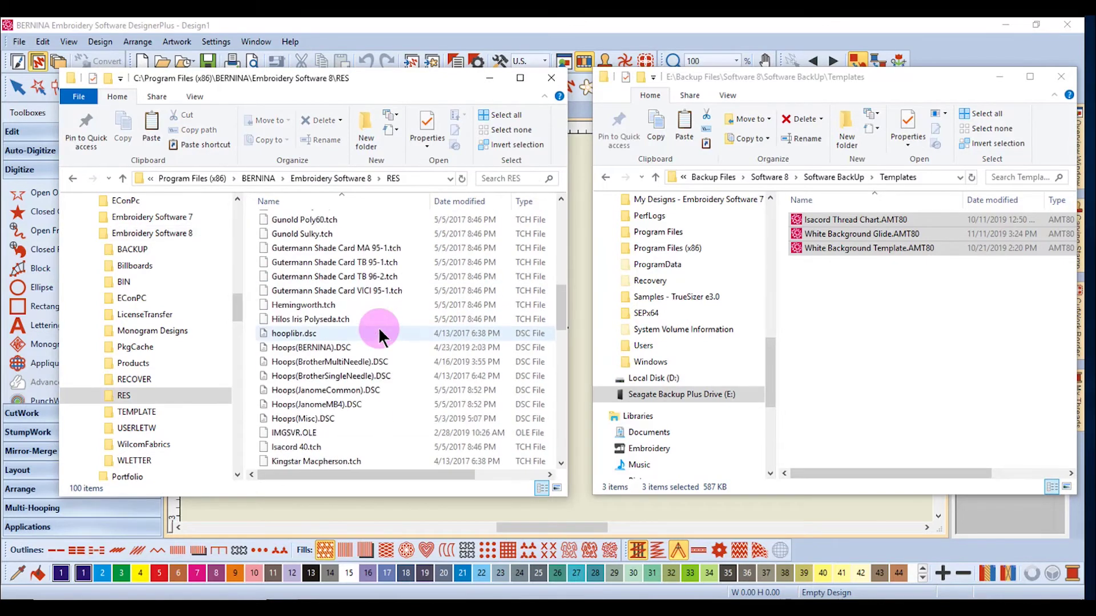
pyautogui.click(375, 320)
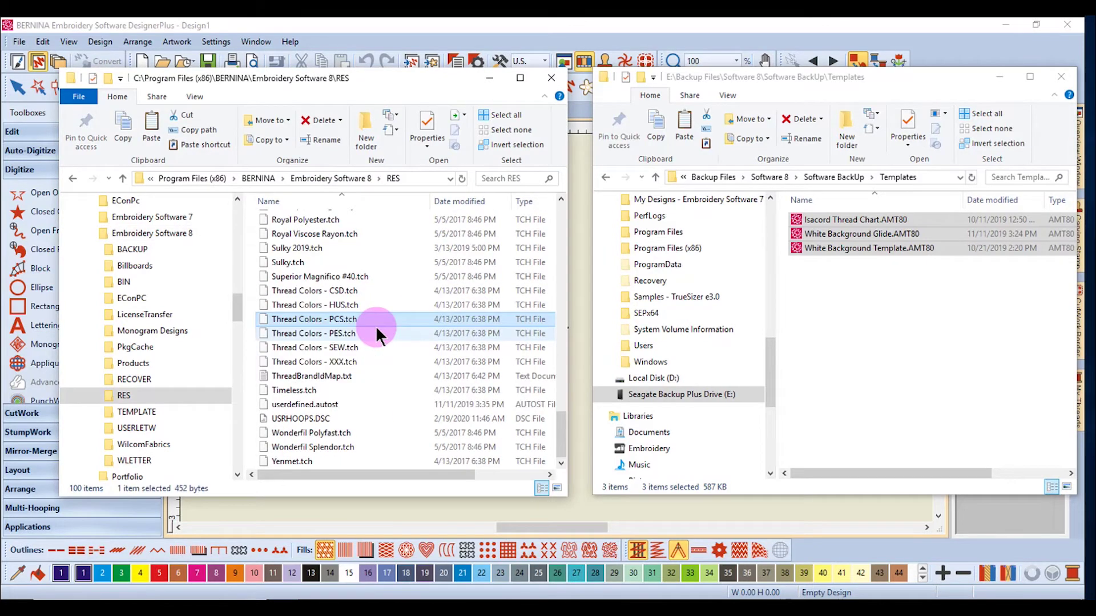
pyautogui.click(292, 419)
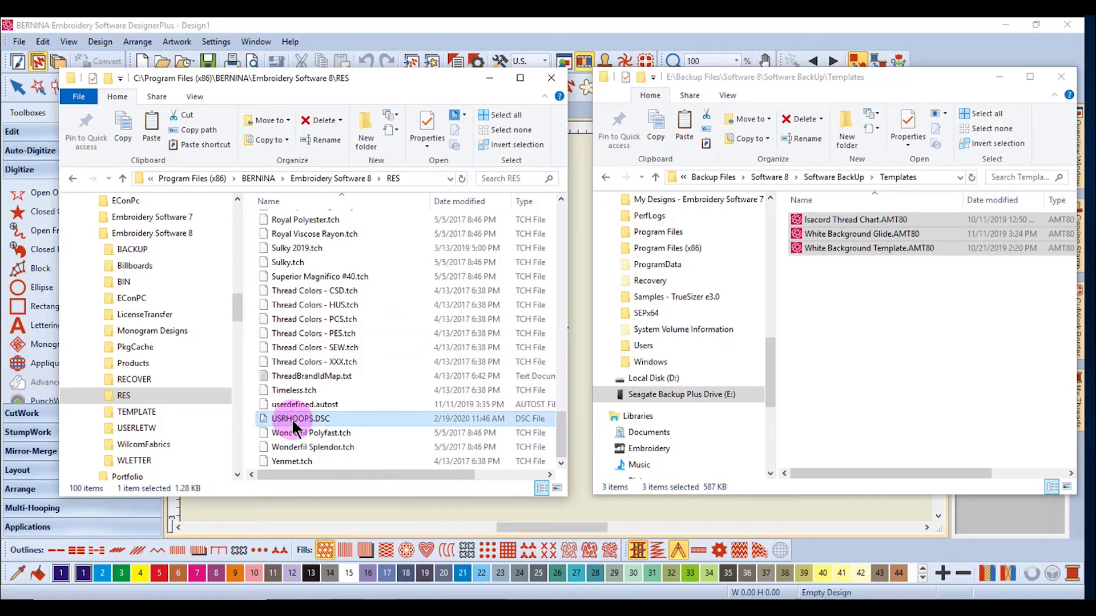
pyautogui.rightClick(292, 419)
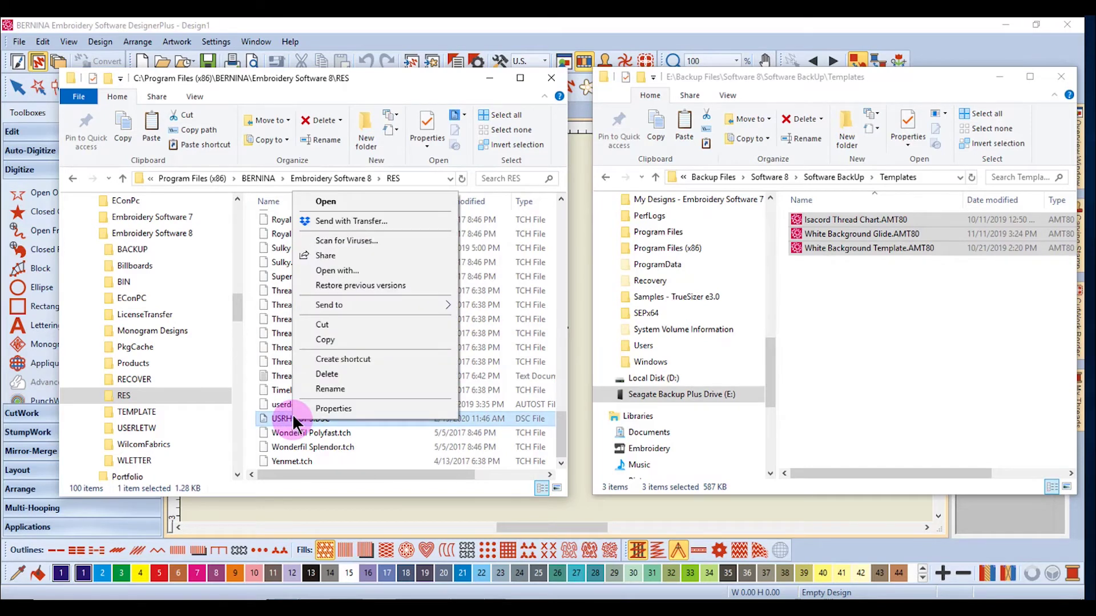
pyautogui.click(311, 339)
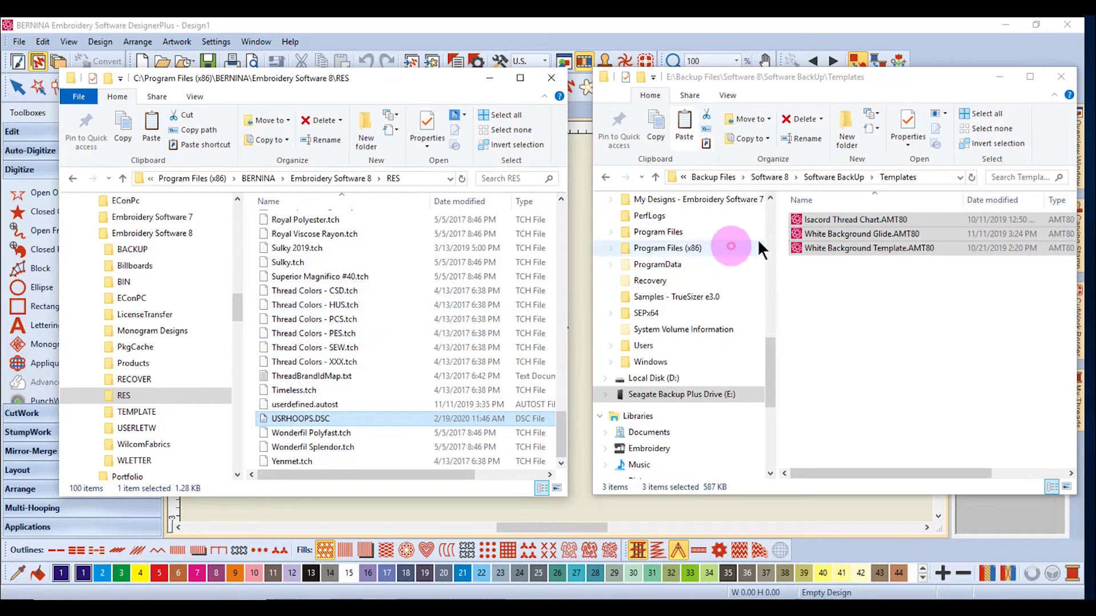
pyautogui.click(841, 178)
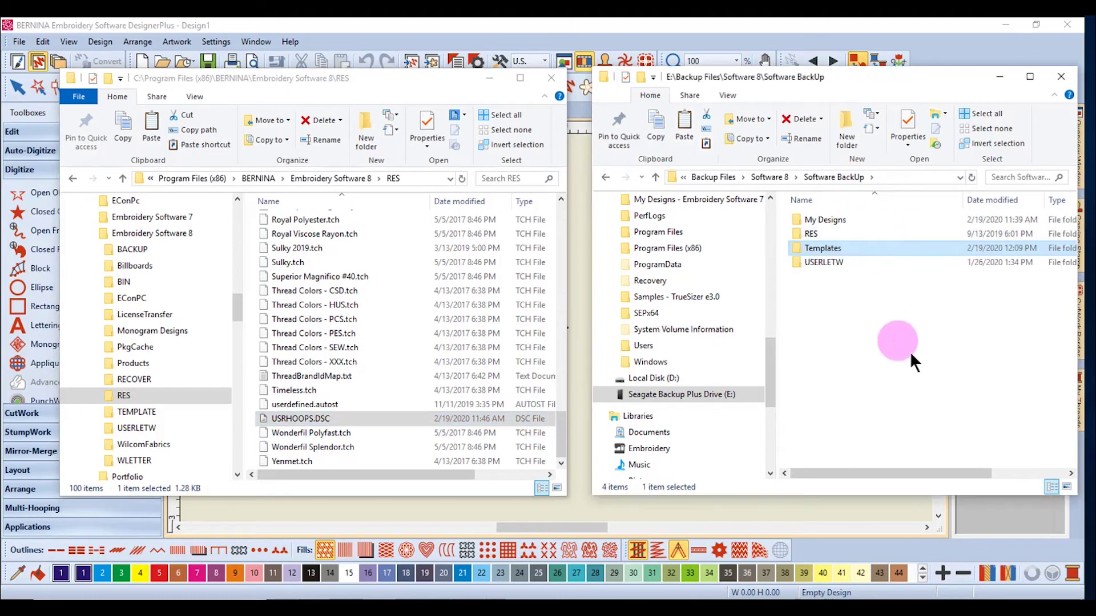
pyautogui.rightClick(881, 355)
pyautogui.click(915, 450)
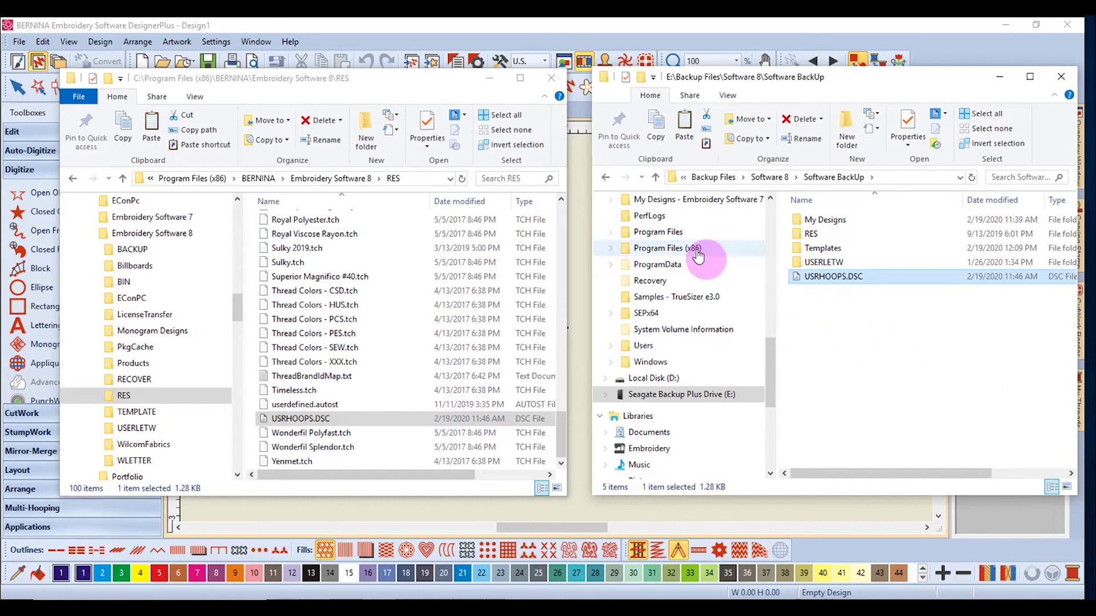
# Copy the four custom fabric libraries, including $CreatedFabrics.flb, from Common Files\Wilcom\Fabrics
pyautogui.click(195, 179)
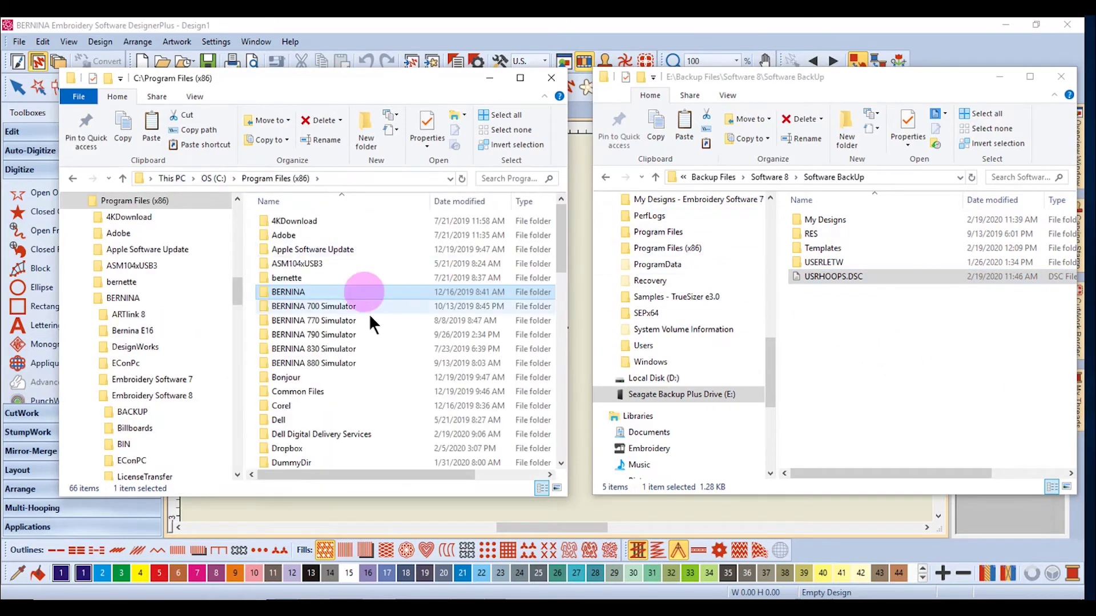
pyautogui.doubleClick(300, 391)
pyautogui.scroll(-1, 300, 392)
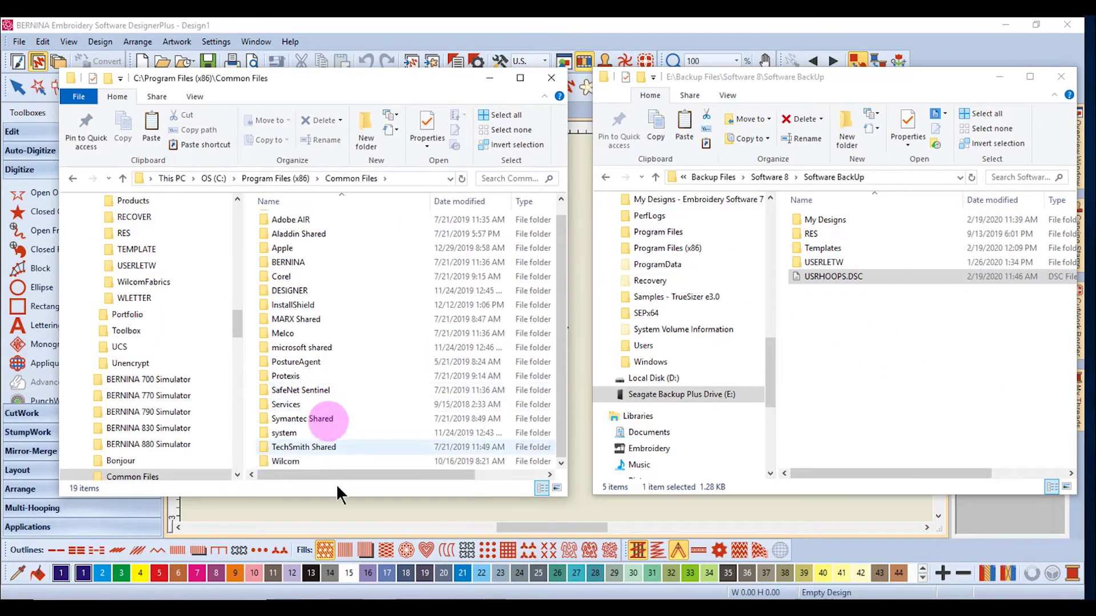
pyautogui.click(289, 462)
pyautogui.doubleClick(289, 461)
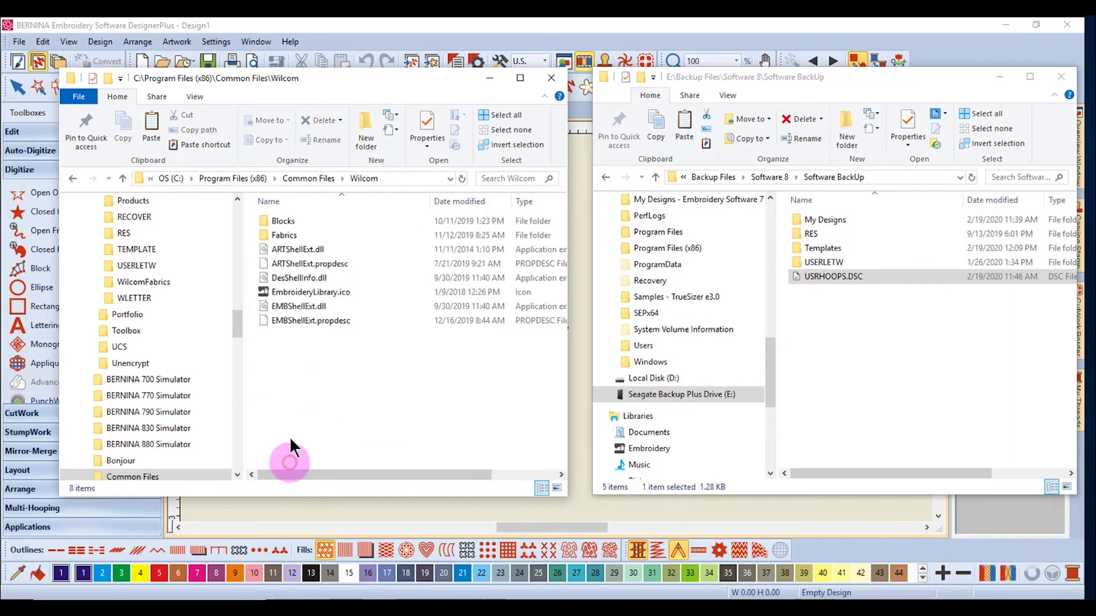
pyautogui.doubleClick(286, 233)
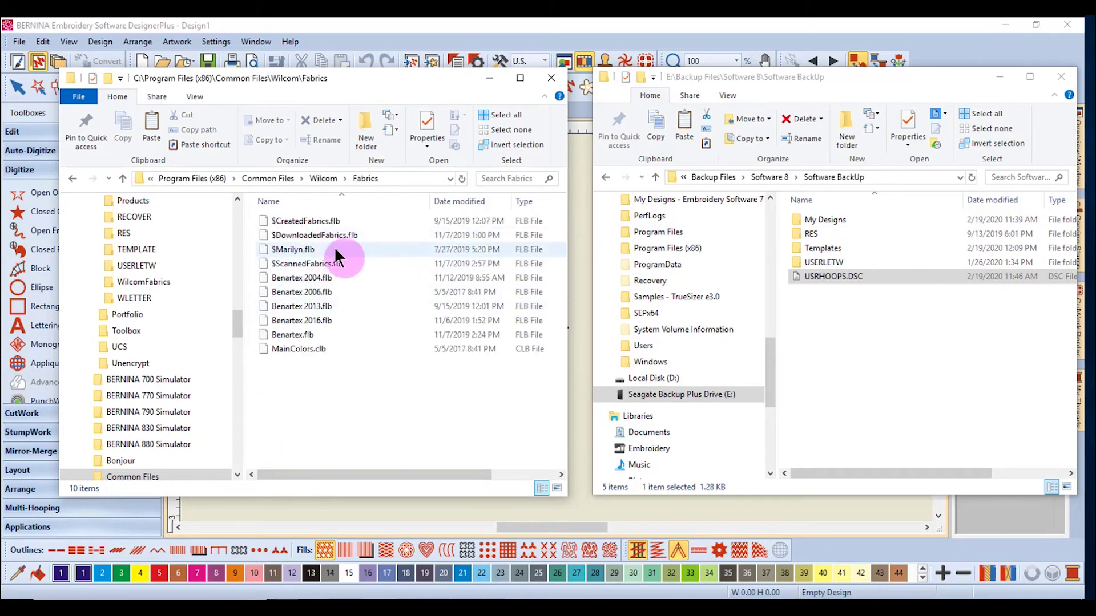
pyautogui.click(317, 222)
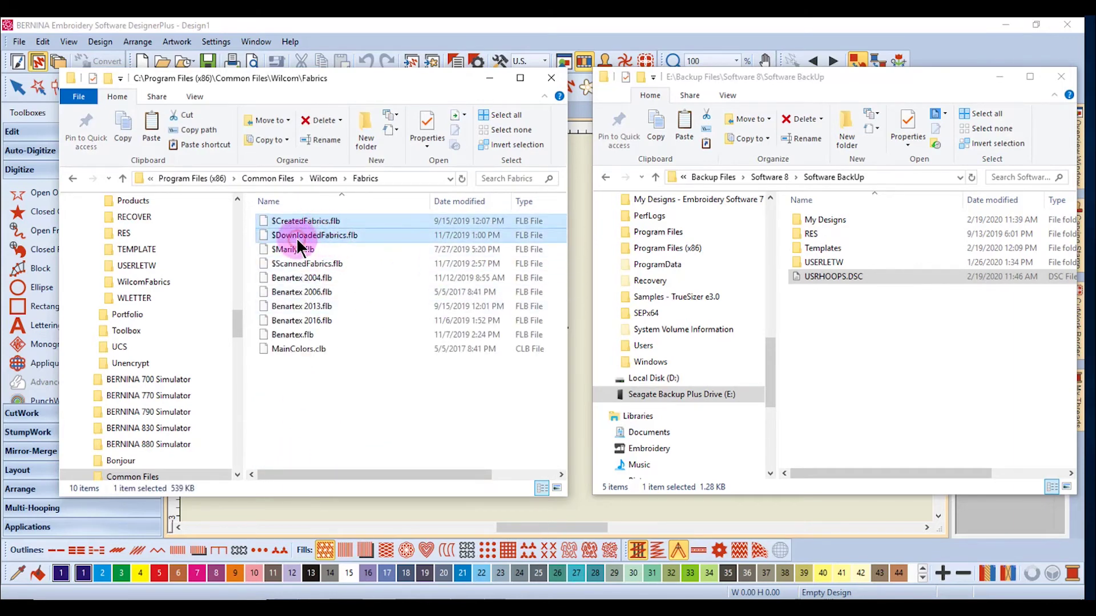
pyautogui.keyDown('ctrl'); pyautogui.click(324, 236); pyautogui.keyUp('ctrl')
pyautogui.keyDown('ctrl'); pyautogui.click(295, 251); pyautogui.keyUp('ctrl')
pyautogui.keyDown('ctrl'); pyautogui.click(307, 271); pyautogui.keyUp('ctrl')
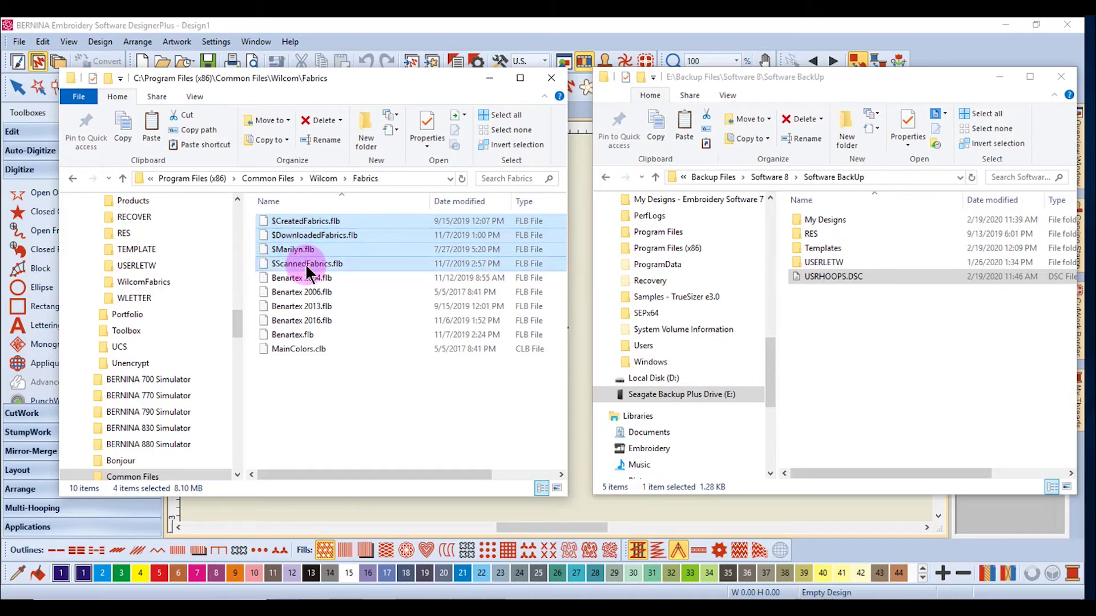
pyautogui.rightClick(367, 253)
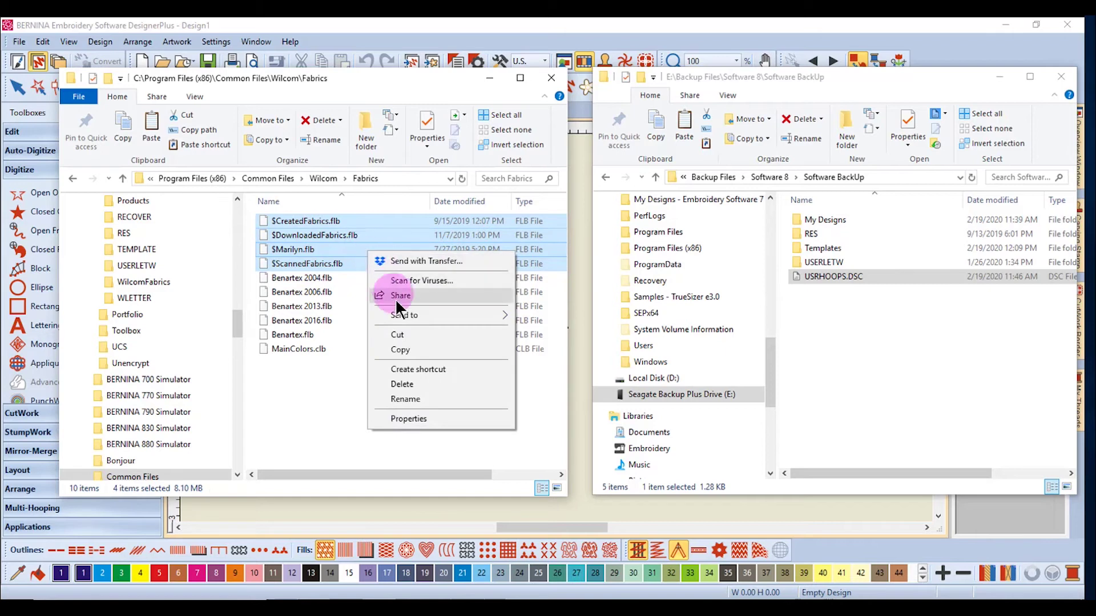
pyautogui.click(405, 350)
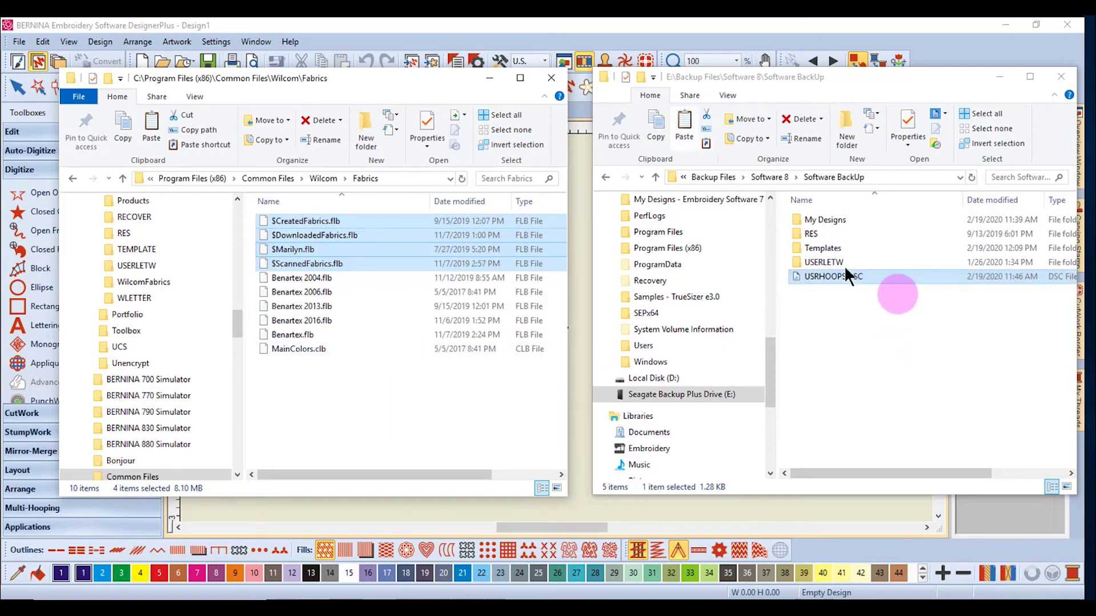
# Create a Scanned Fabrics folder in Software BackUp and paste the four fabric libraries into it
pyautogui.click(850, 140)
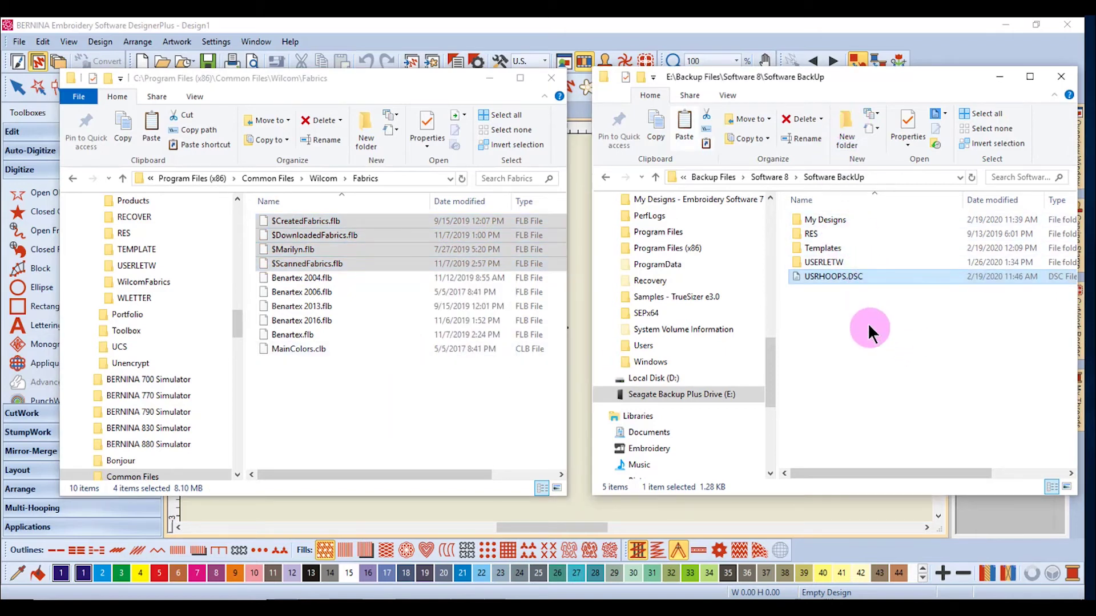
pyautogui.click(845, 127)
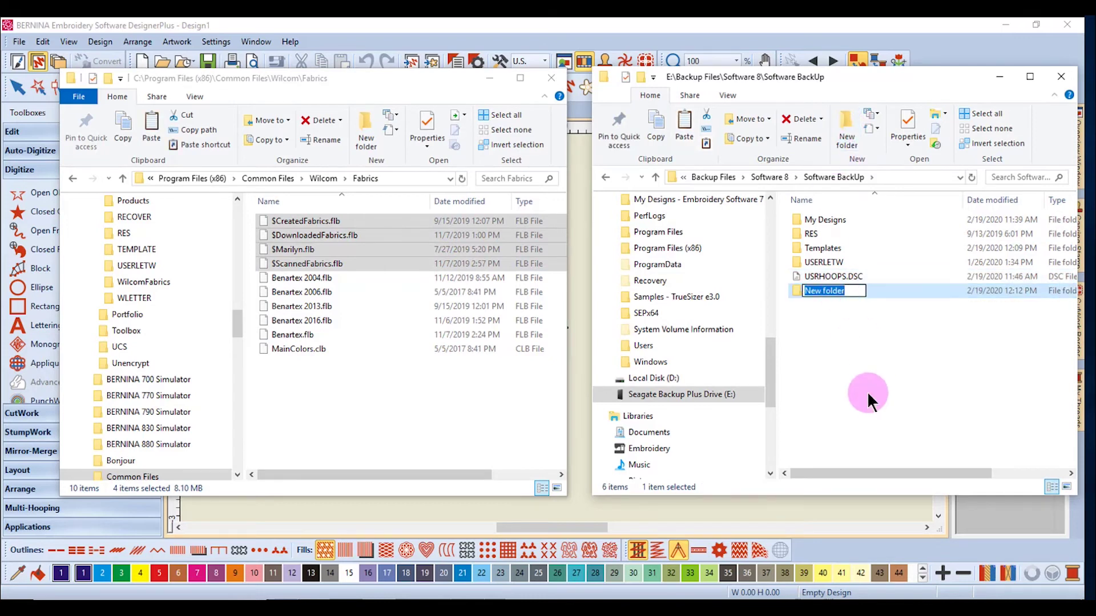
pyautogui.write('Scanned Fabrics')
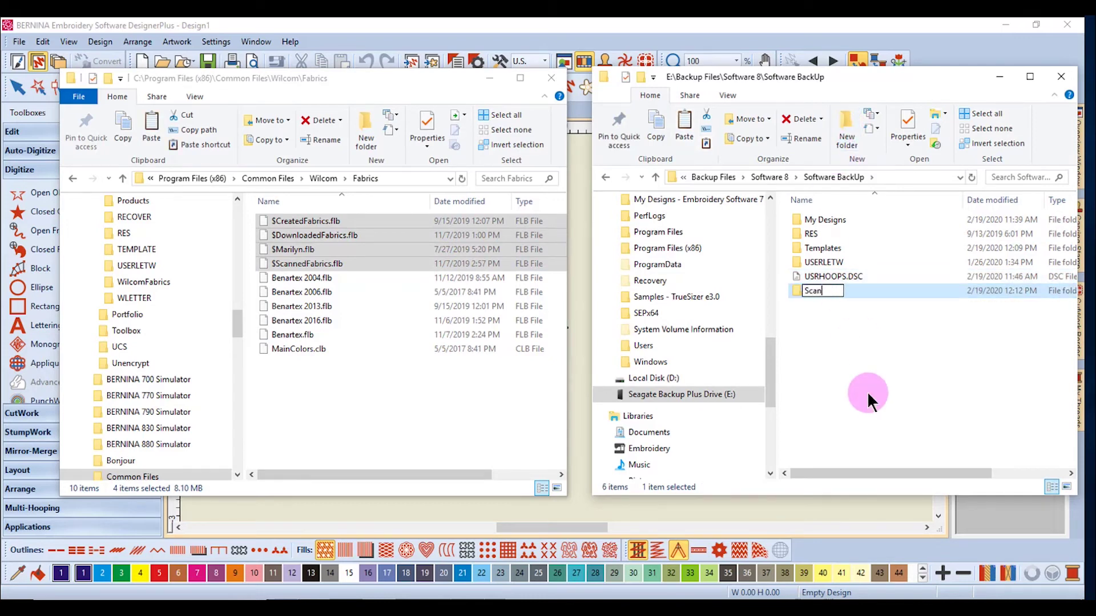
pyautogui.click(867, 391)
pyautogui.doubleClick(834, 291)
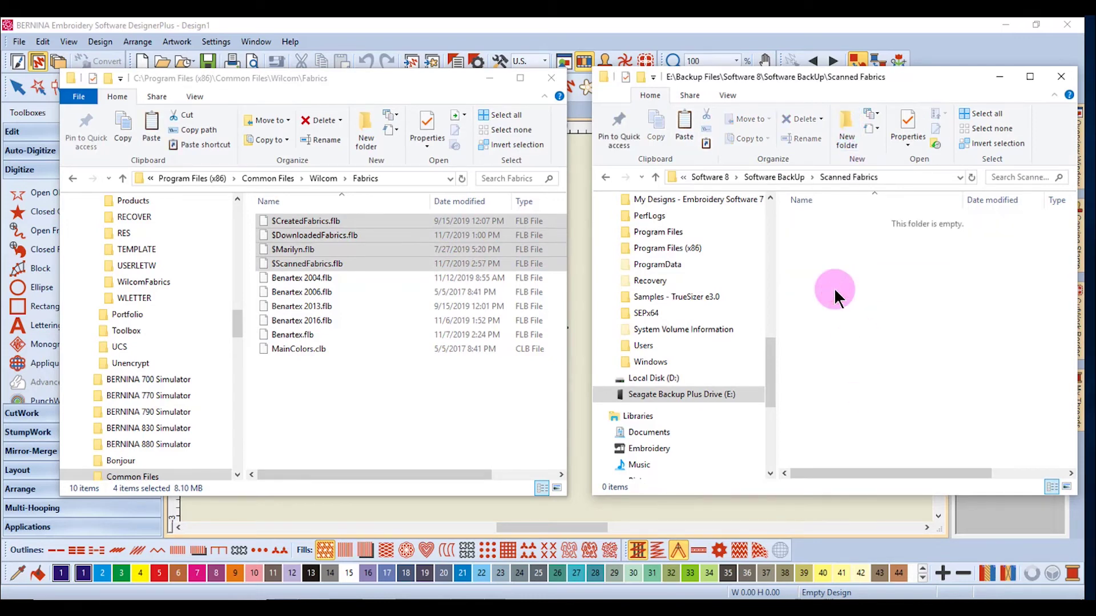
pyautogui.rightClick(836, 289)
pyautogui.click(867, 383)
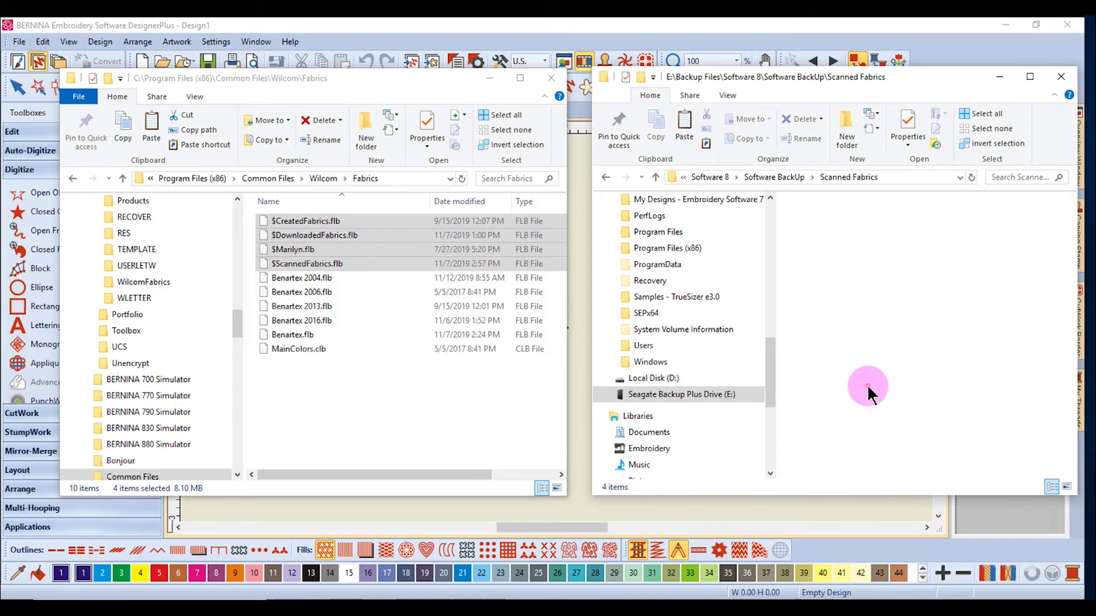
# Copy $CustomBlocks.blb from the Wilcom Blocks folder
pyautogui.click(321, 178)
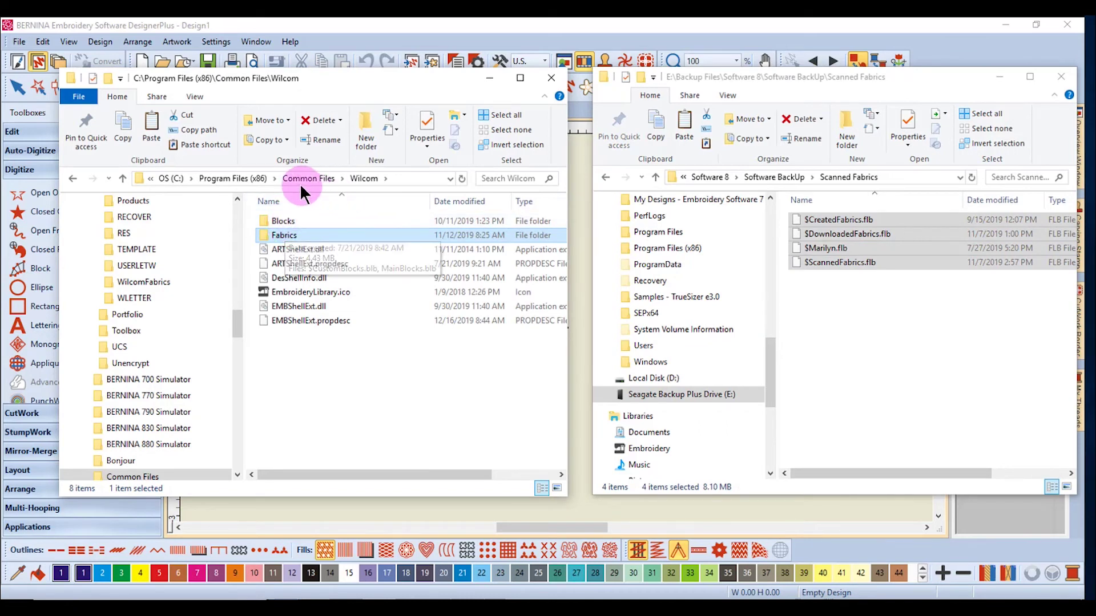
pyautogui.doubleClick(278, 220)
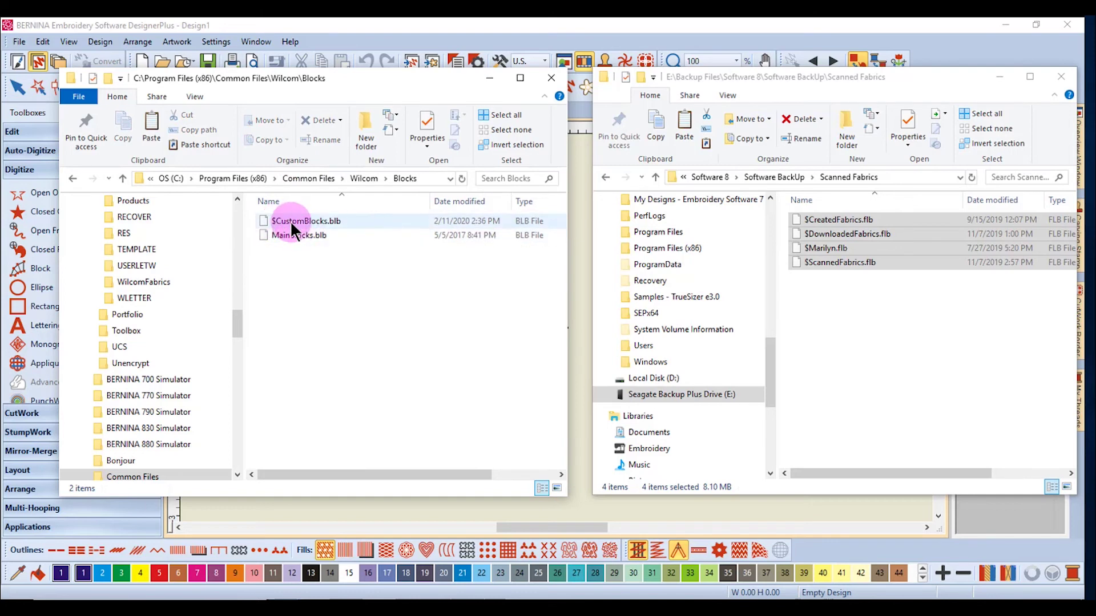
pyautogui.click(292, 227)
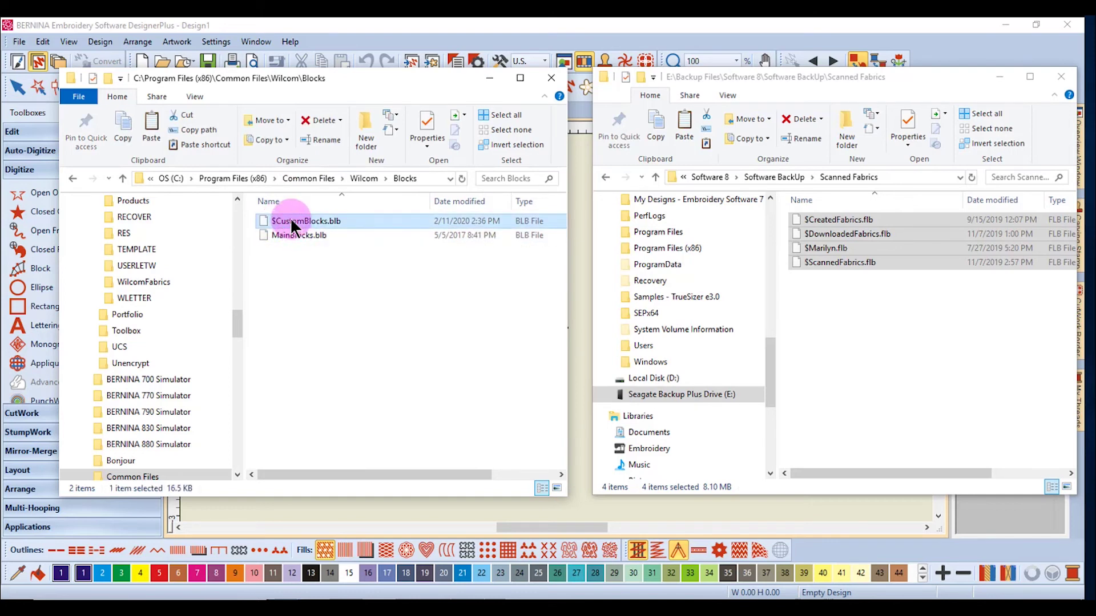
pyautogui.rightClick(292, 226)
pyautogui.click(330, 354)
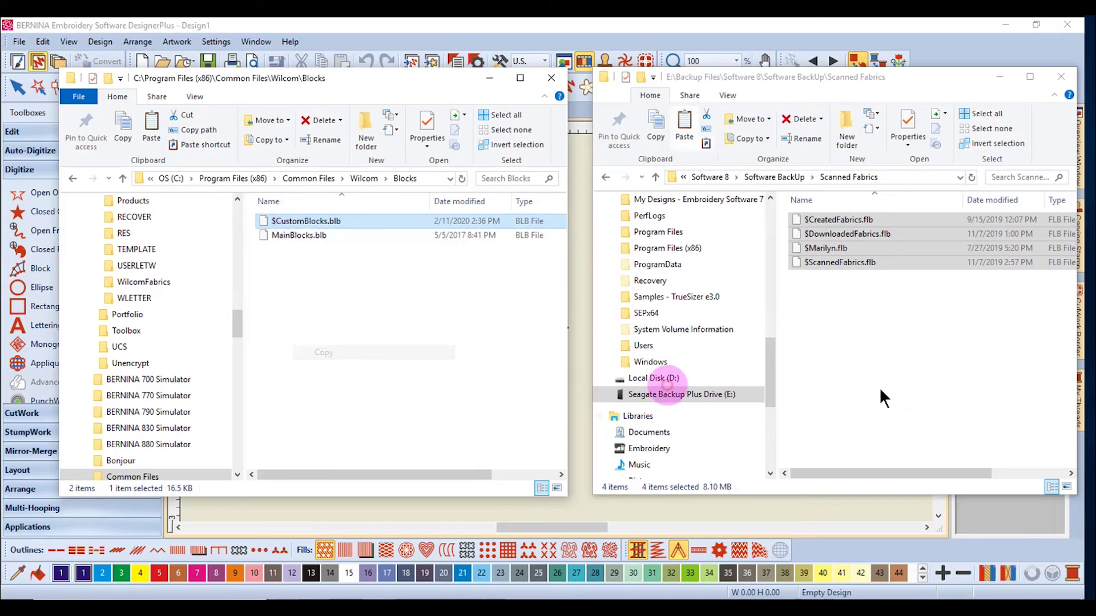
# Create a Quilt Blocks folder in Software BackUp and paste $CustomBlocks.blb into it
pyautogui.click(774, 177)
pyautogui.click(924, 251)
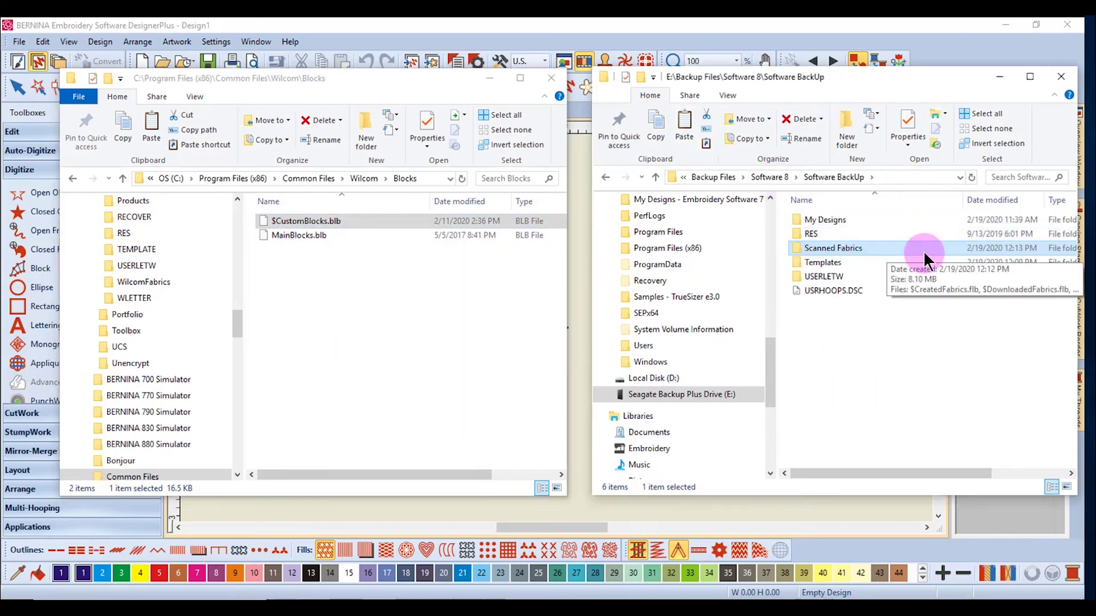
pyautogui.click(845, 123)
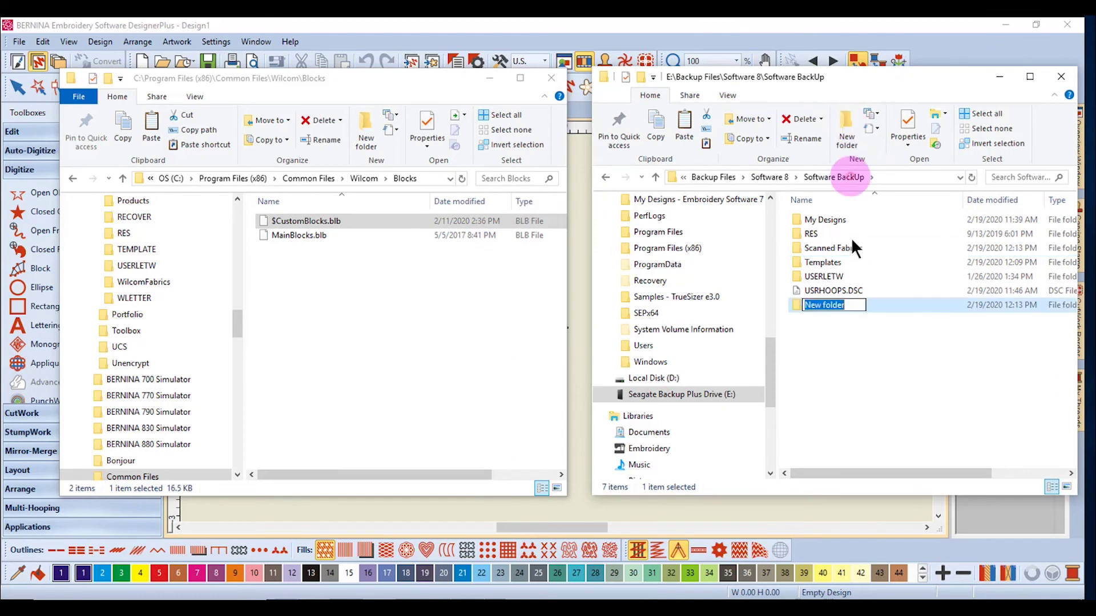
pyautogui.write('Qu')
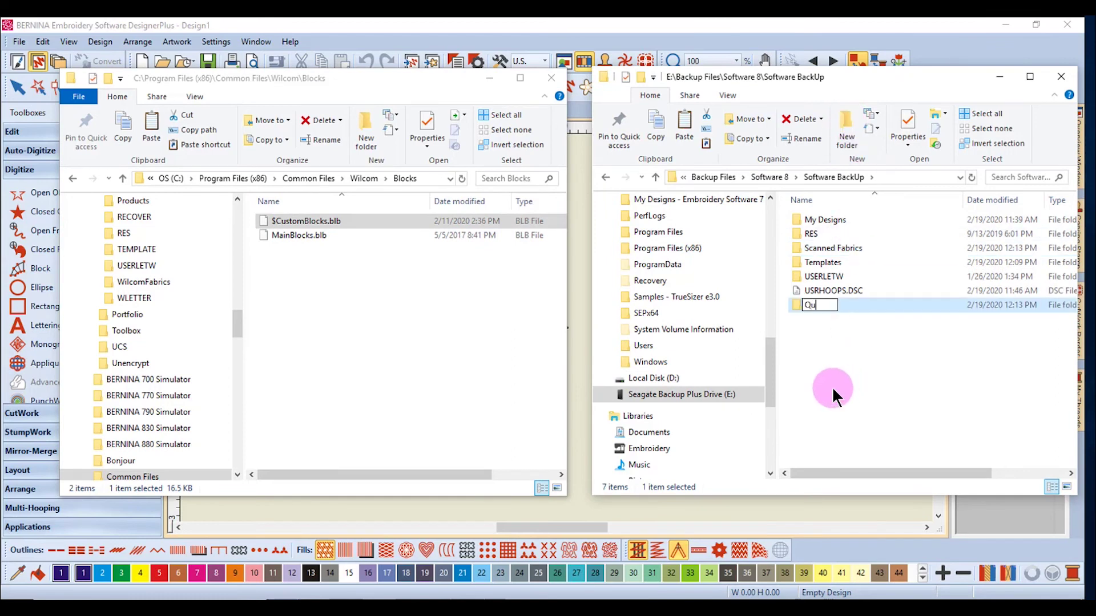
pyautogui.write('ilt Blocks')
pyautogui.press('Return')
pyautogui.doubleClick(820, 302)
pyautogui.rightClick(825, 286)
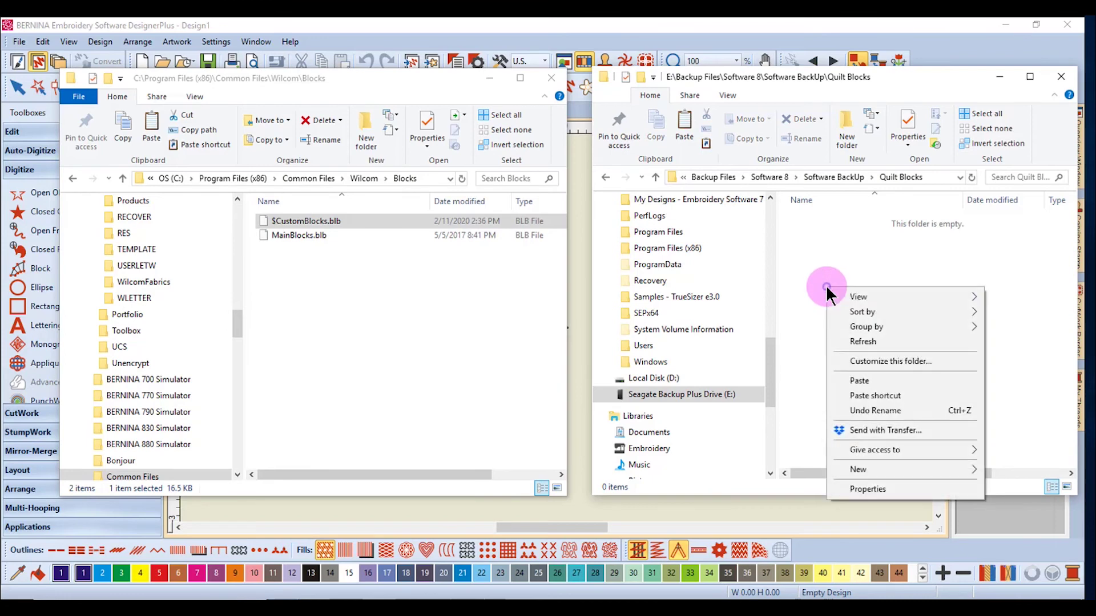
pyautogui.click(860, 379)
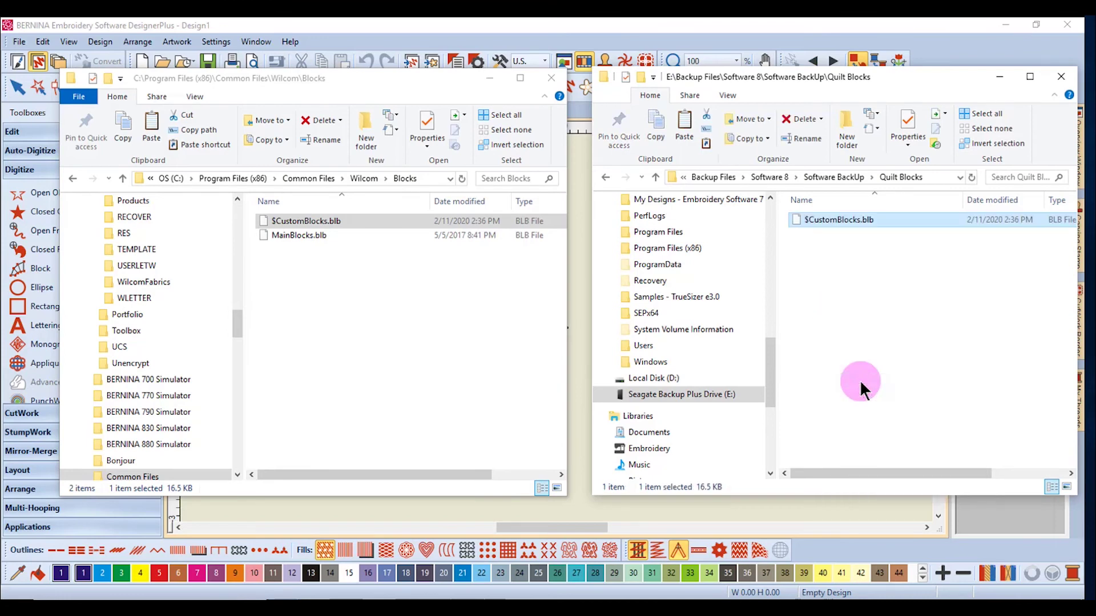
pyautogui.click(360, 178)
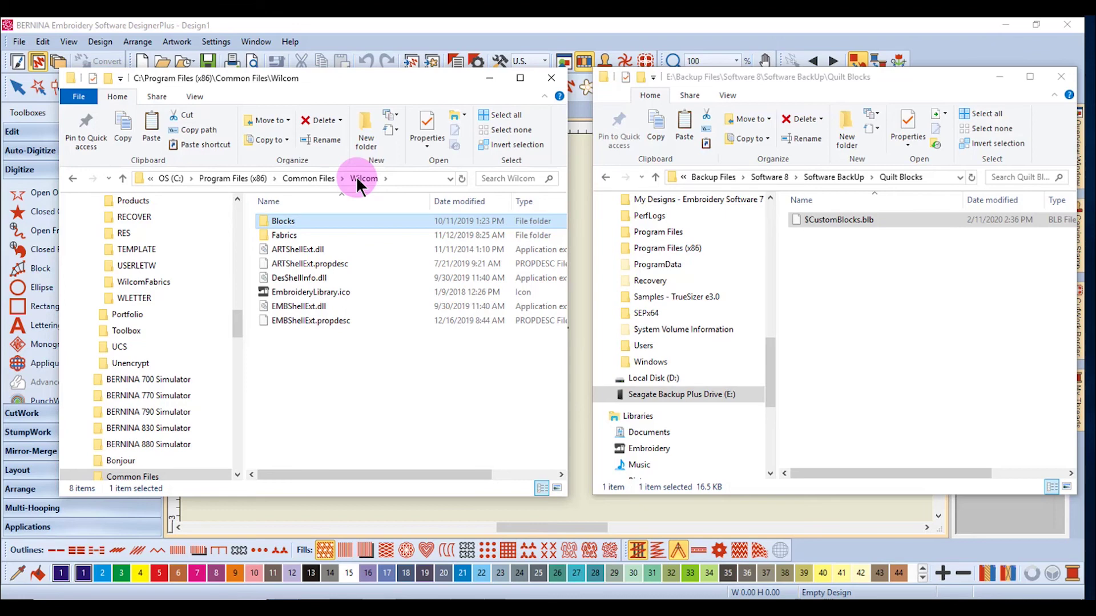
# Browse to C:\Users\Public\Public Pictures\BERNINA 8 Pictures\Fabrics
pyautogui.click(161, 177)
pyautogui.scroll(-4, 308, 365)
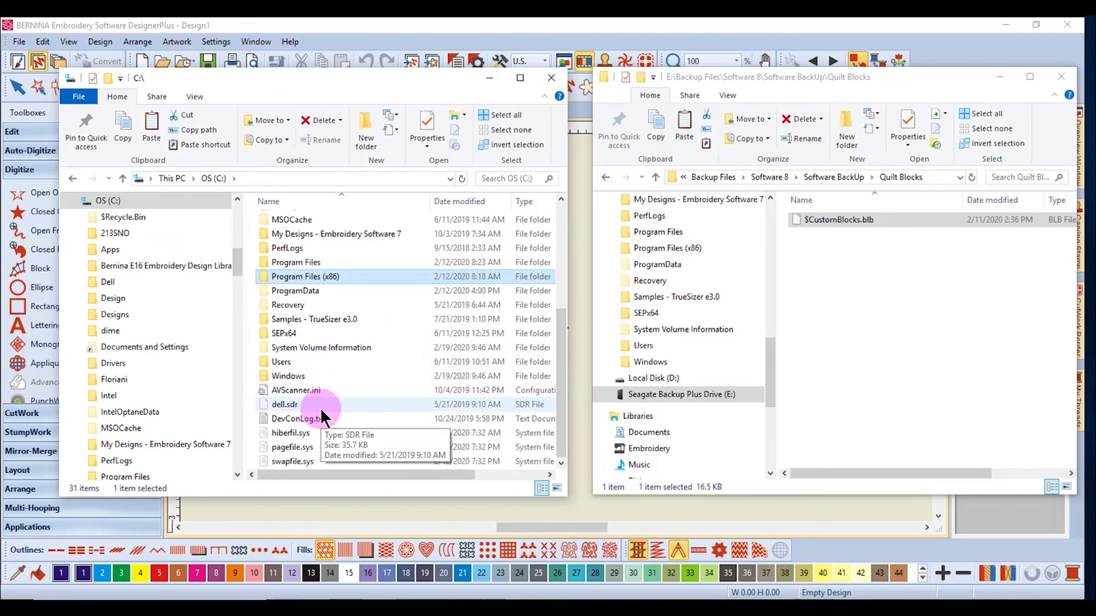
pyautogui.doubleClick(286, 360)
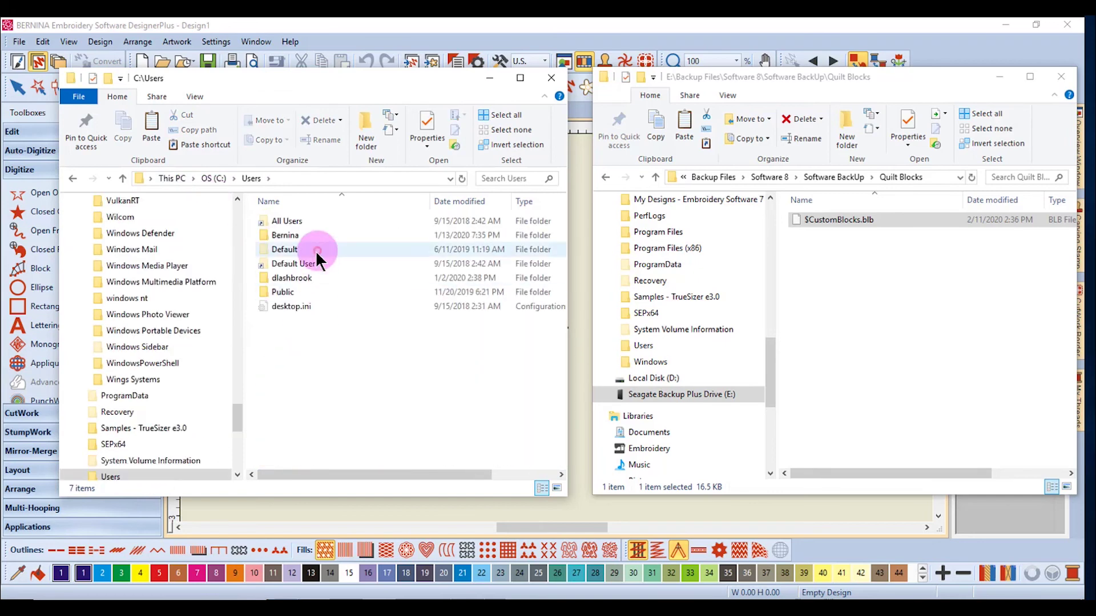
pyautogui.doubleClick(284, 292)
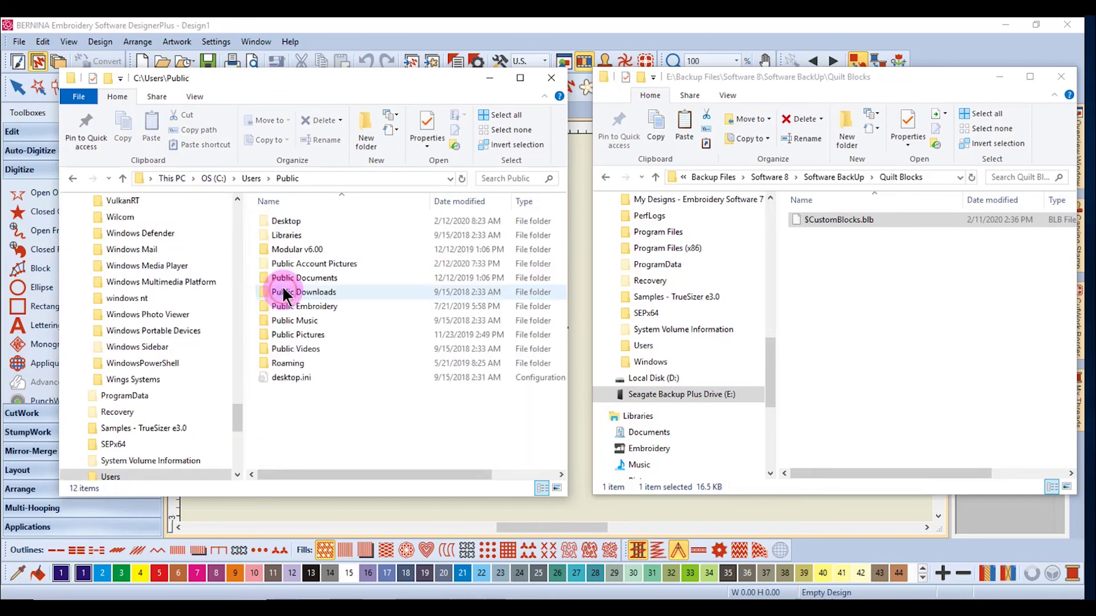
pyautogui.doubleClick(310, 335)
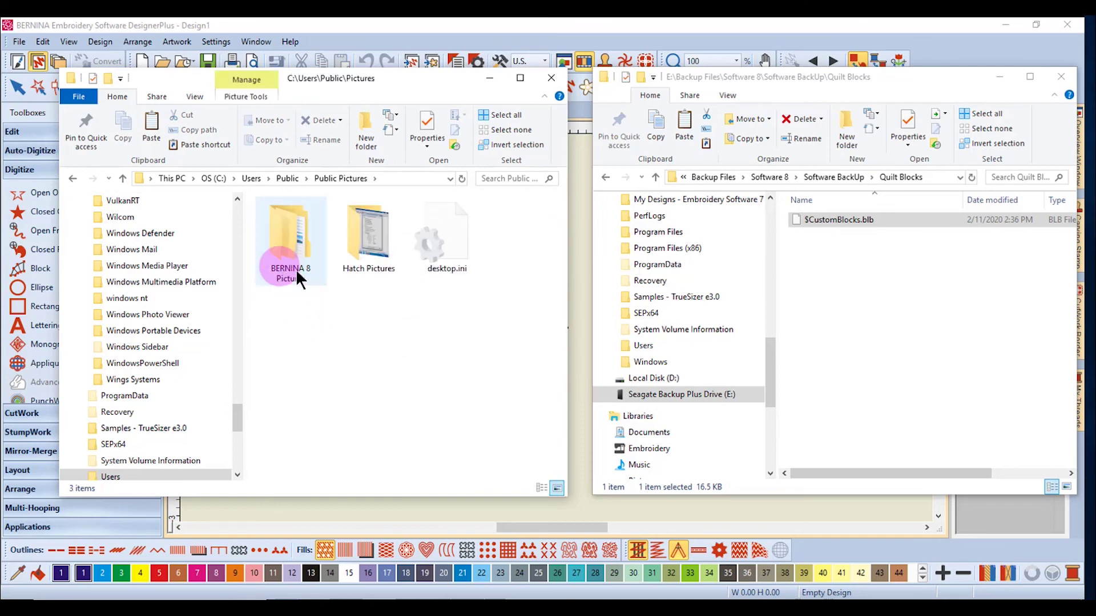
pyautogui.doubleClick(287, 240)
pyautogui.click(449, 246)
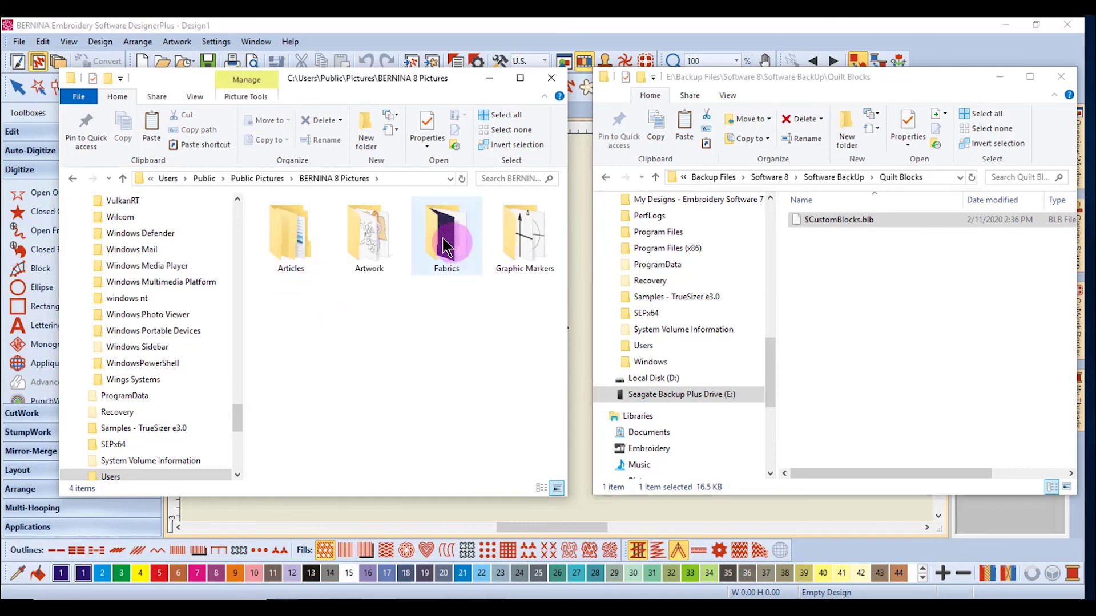
pyautogui.doubleClick(448, 247)
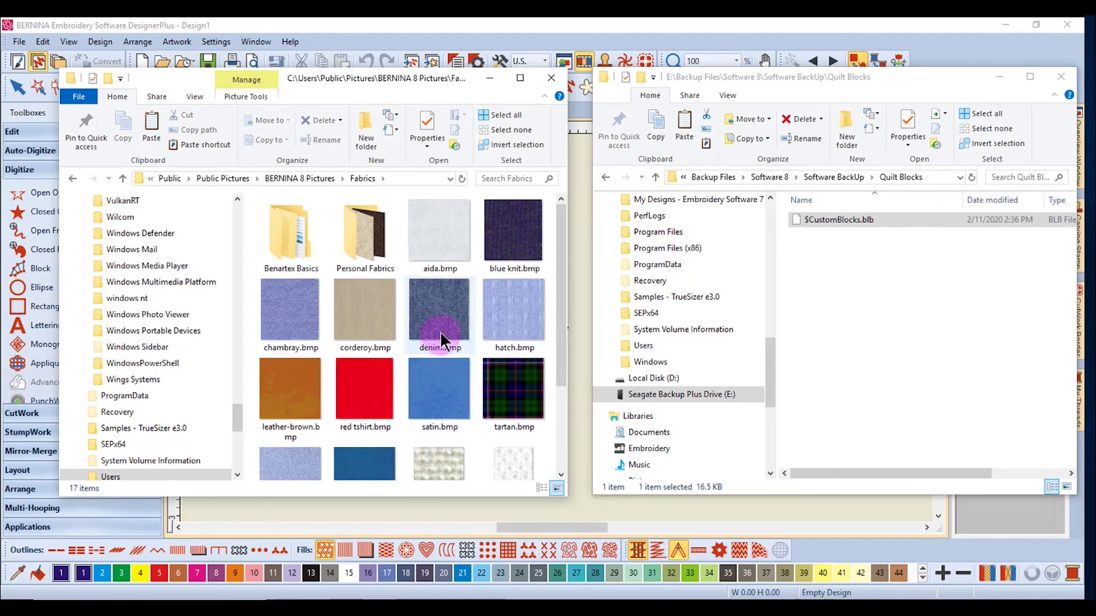
# Copy the Personal Fabrics folder and paste it into Software BackUp on the backup drive
pyautogui.rightClick(348, 260)
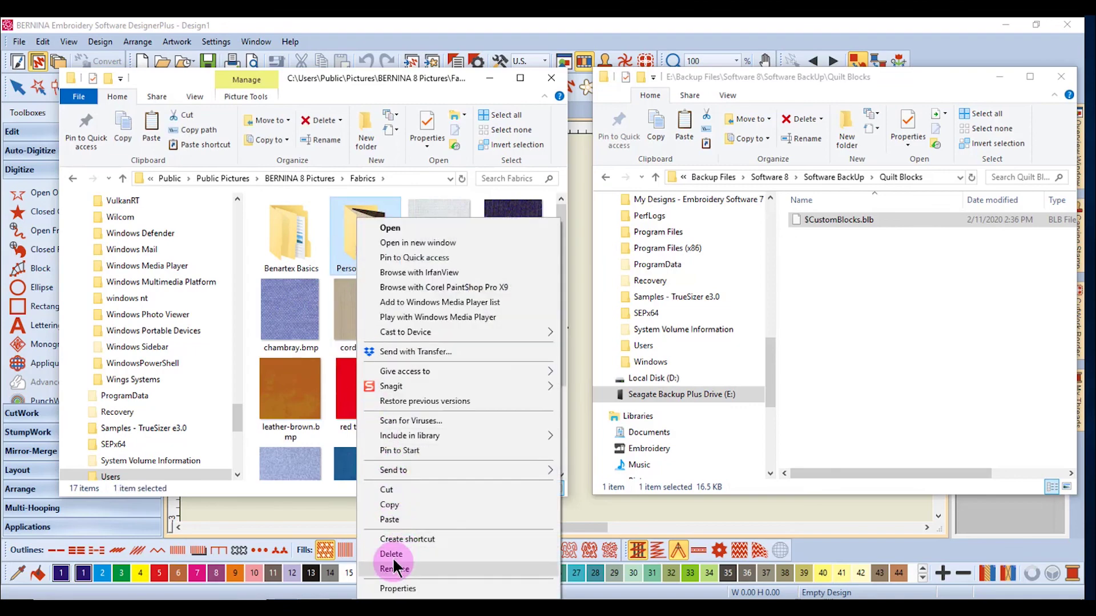
pyautogui.click(388, 505)
pyautogui.click(833, 176)
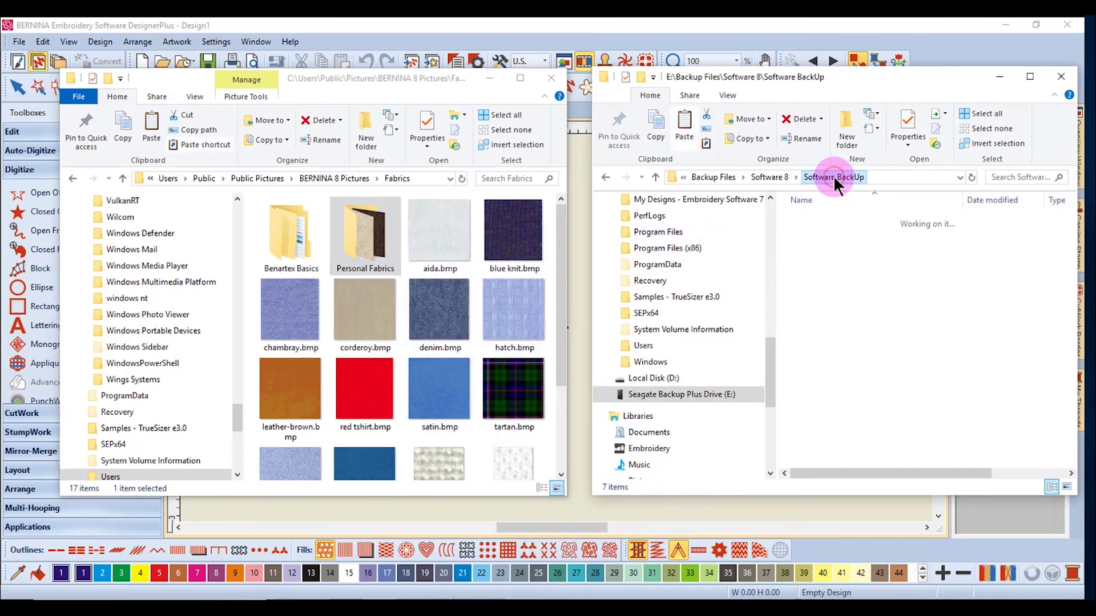
pyautogui.rightClick(839, 371)
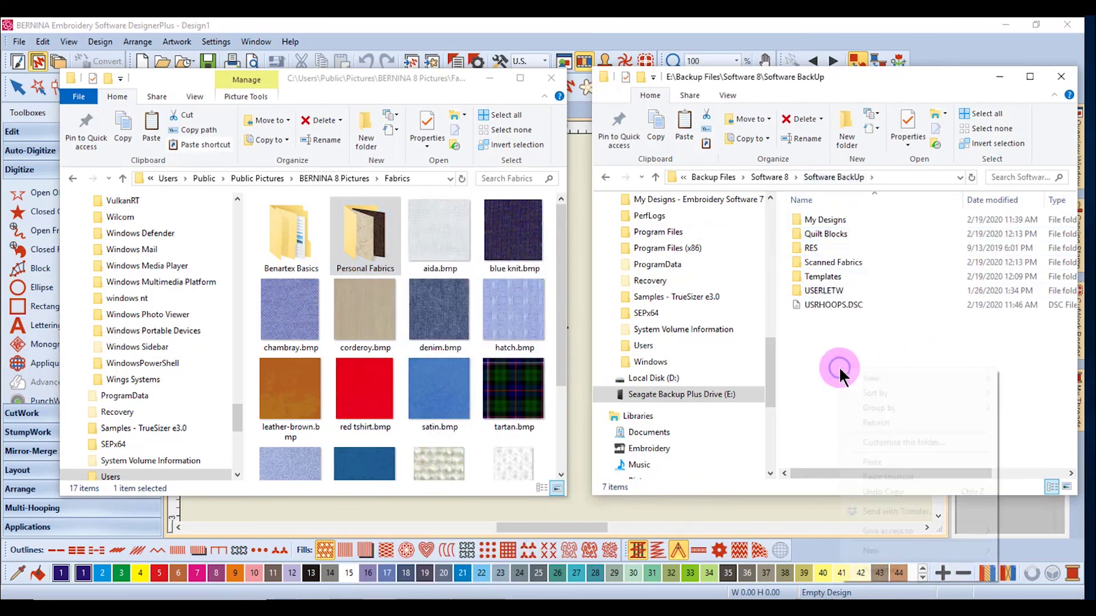
pyautogui.click(873, 460)
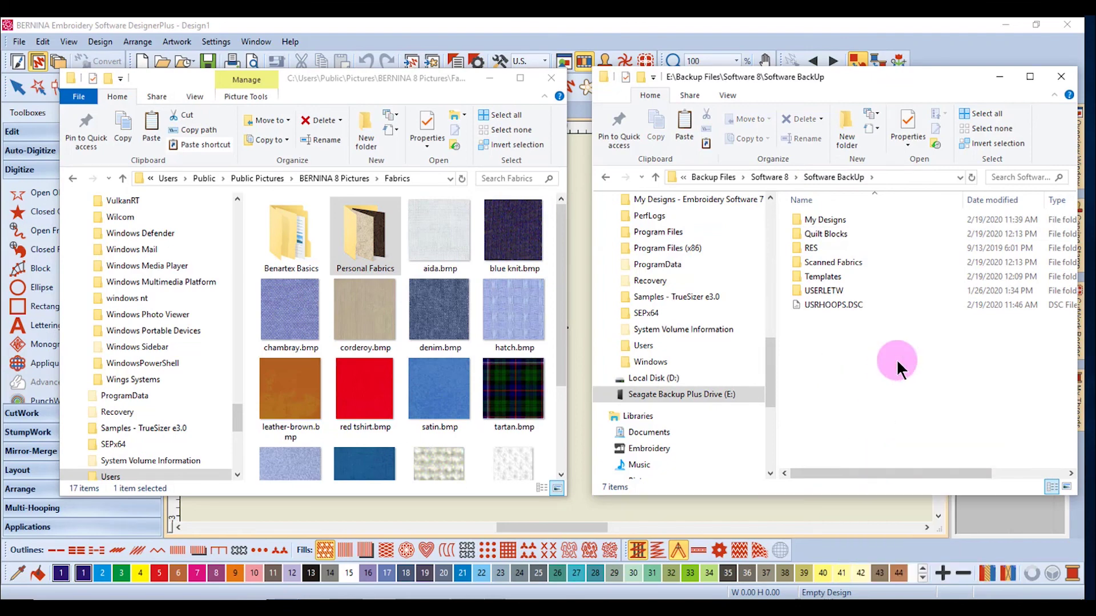